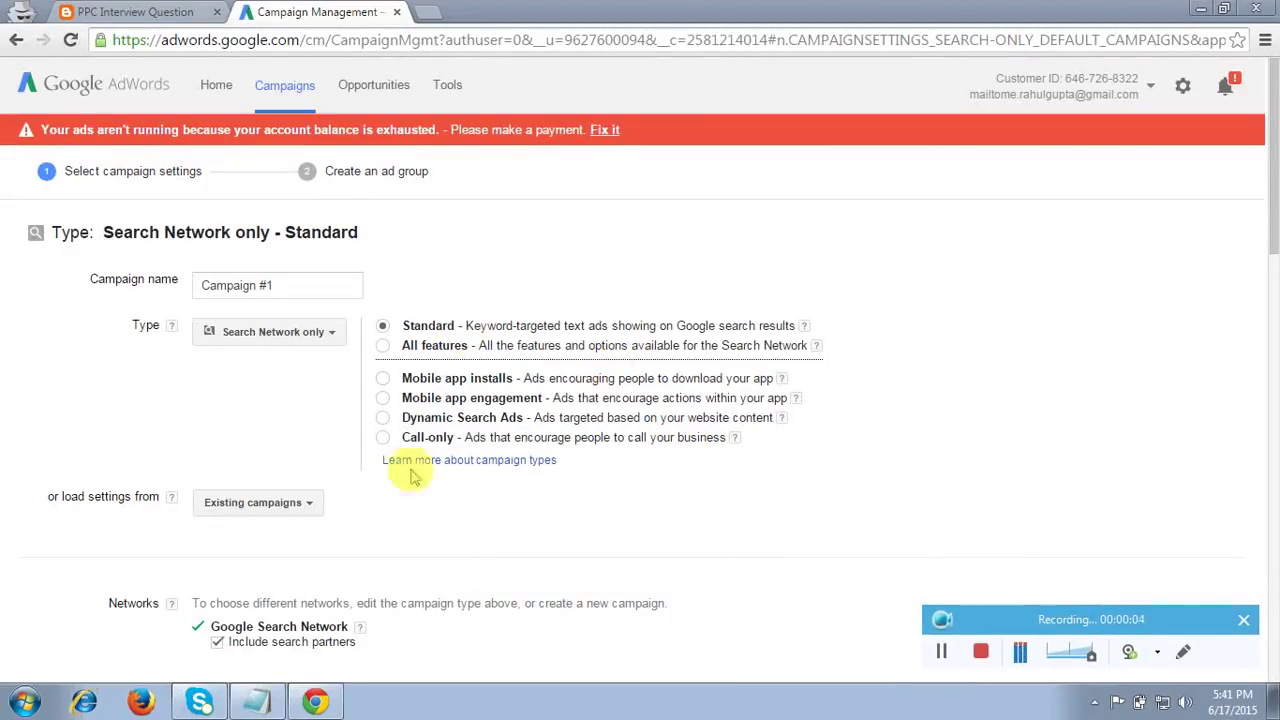
Set the campaign type to Mobile app engagement and dismiss the settings-loaded notice
left_click(383, 399)
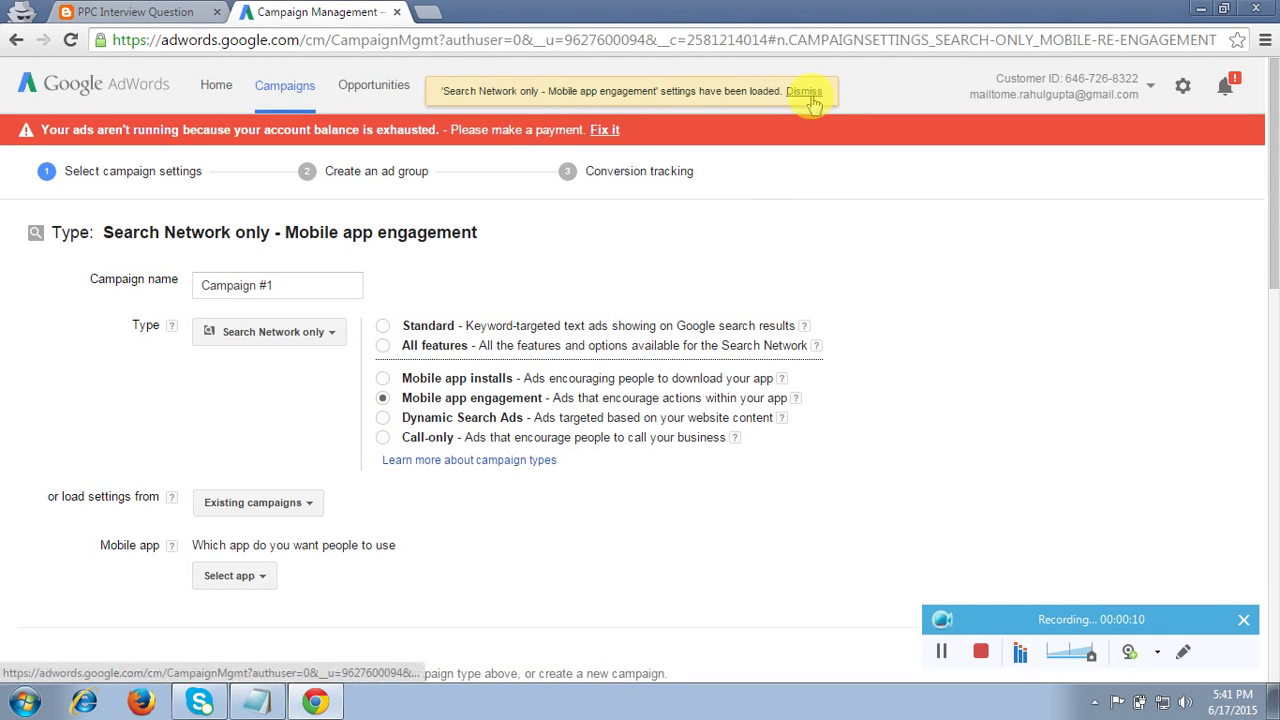
left_click(806, 92)
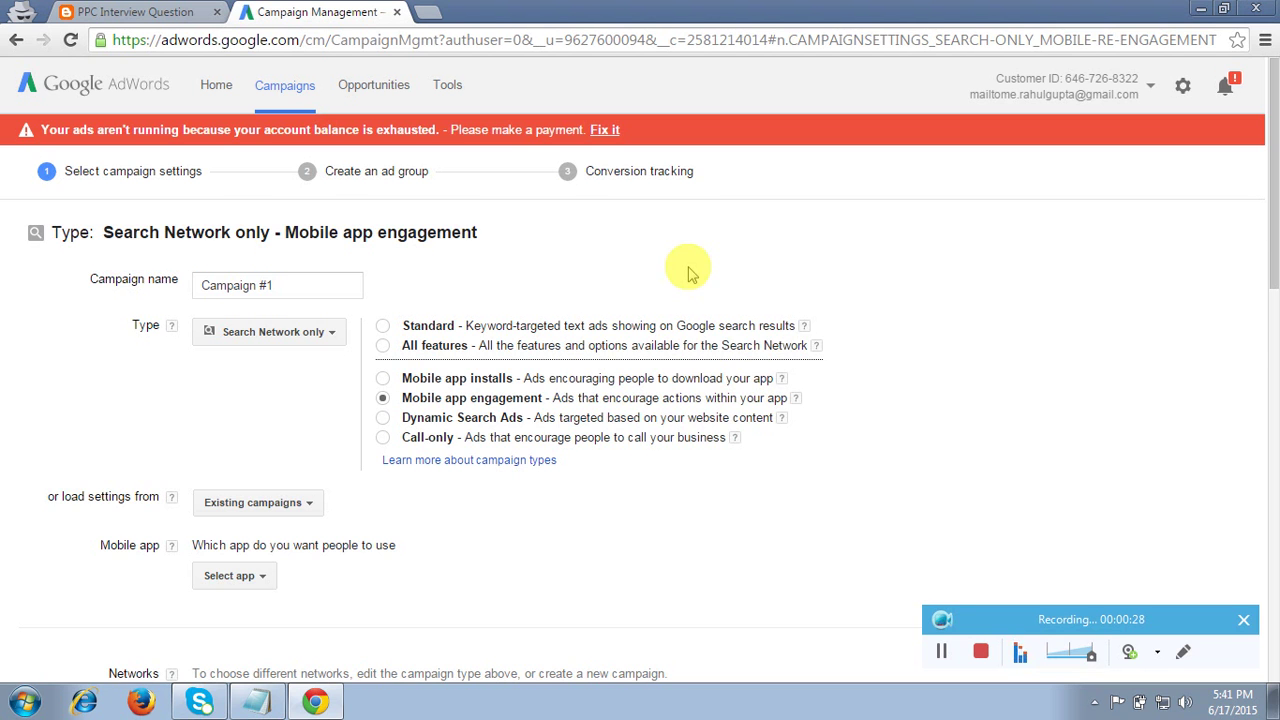
Open the App Engagement Ads blog post and scroll down to its requirements list
left_click(152, 12)
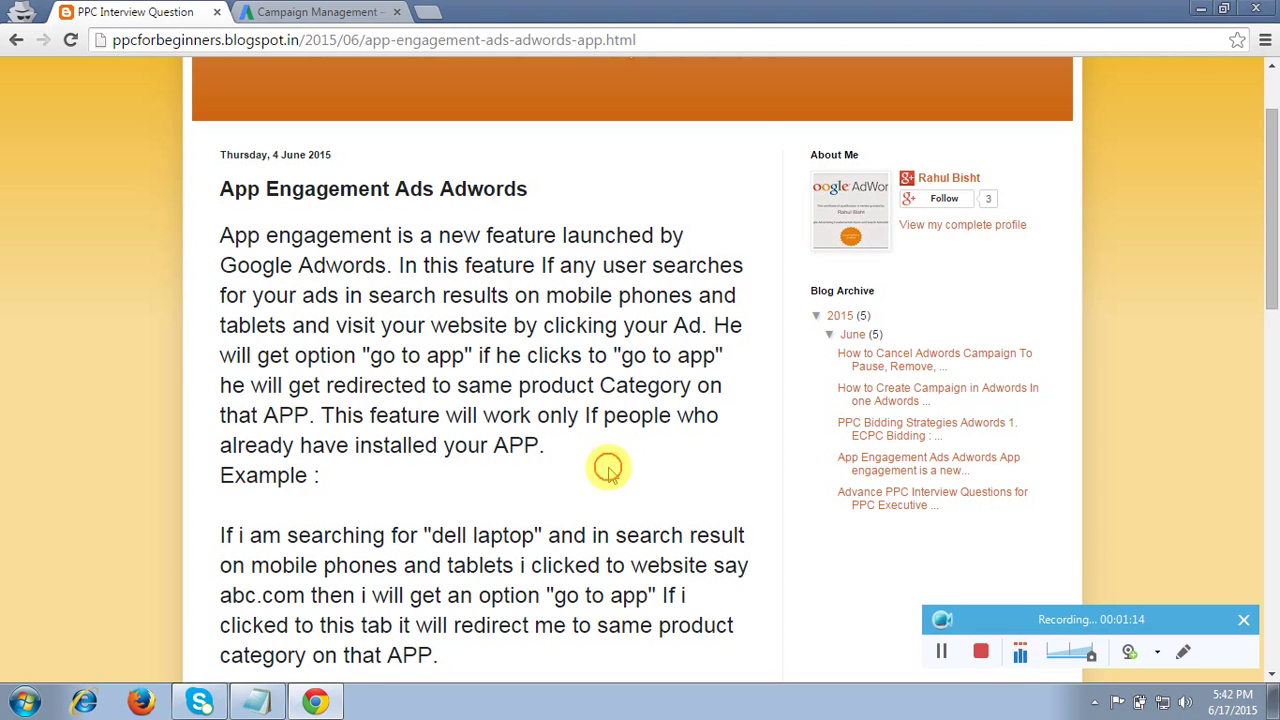
scroll(609, 467, "down", 2)
scroll(610, 470, "down", 1)
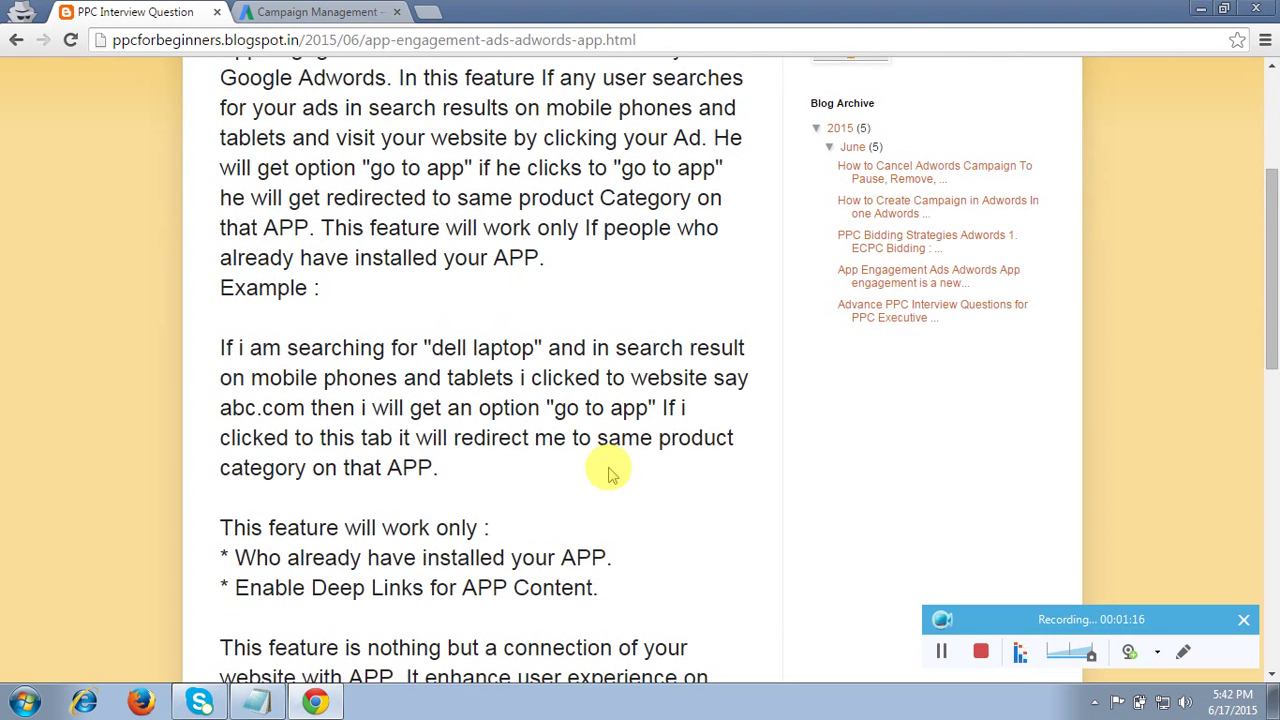
scroll(612, 474, "down", 1)
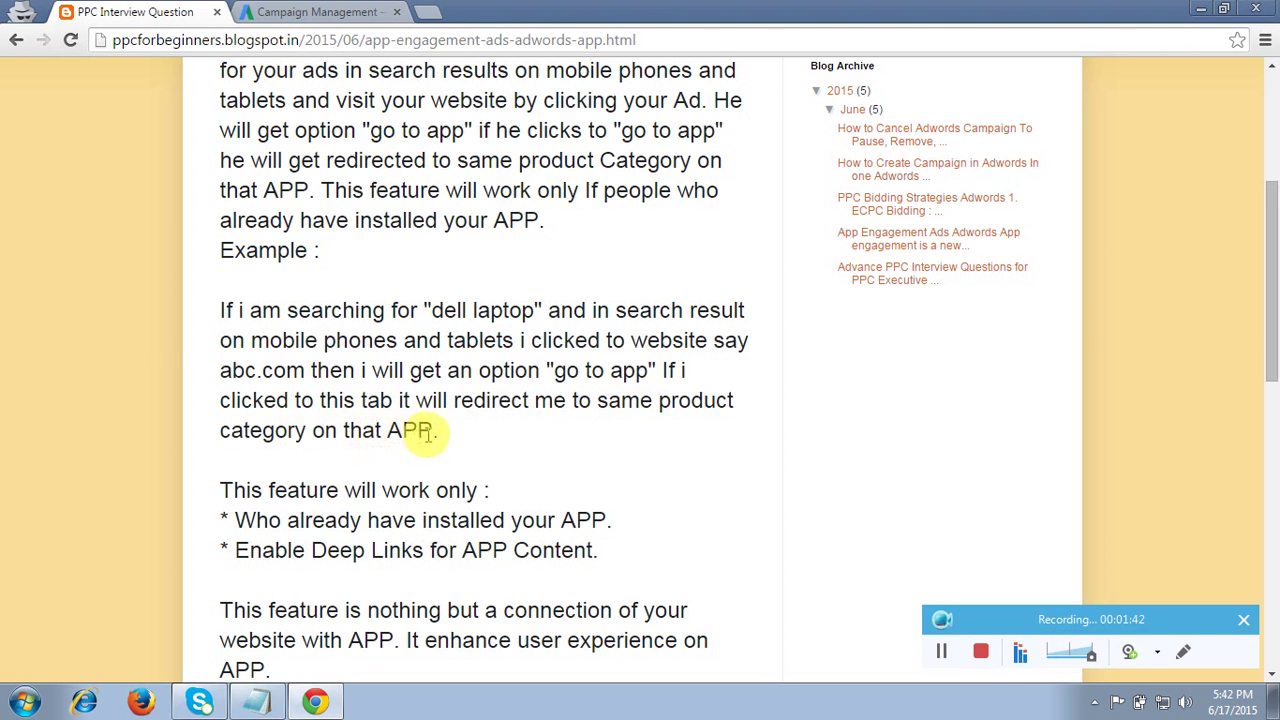
Highlight the 'Deep Links' requirement in the blog post, then clear the selection
left_click(543, 450)
scroll(543, 450, "down", 1)
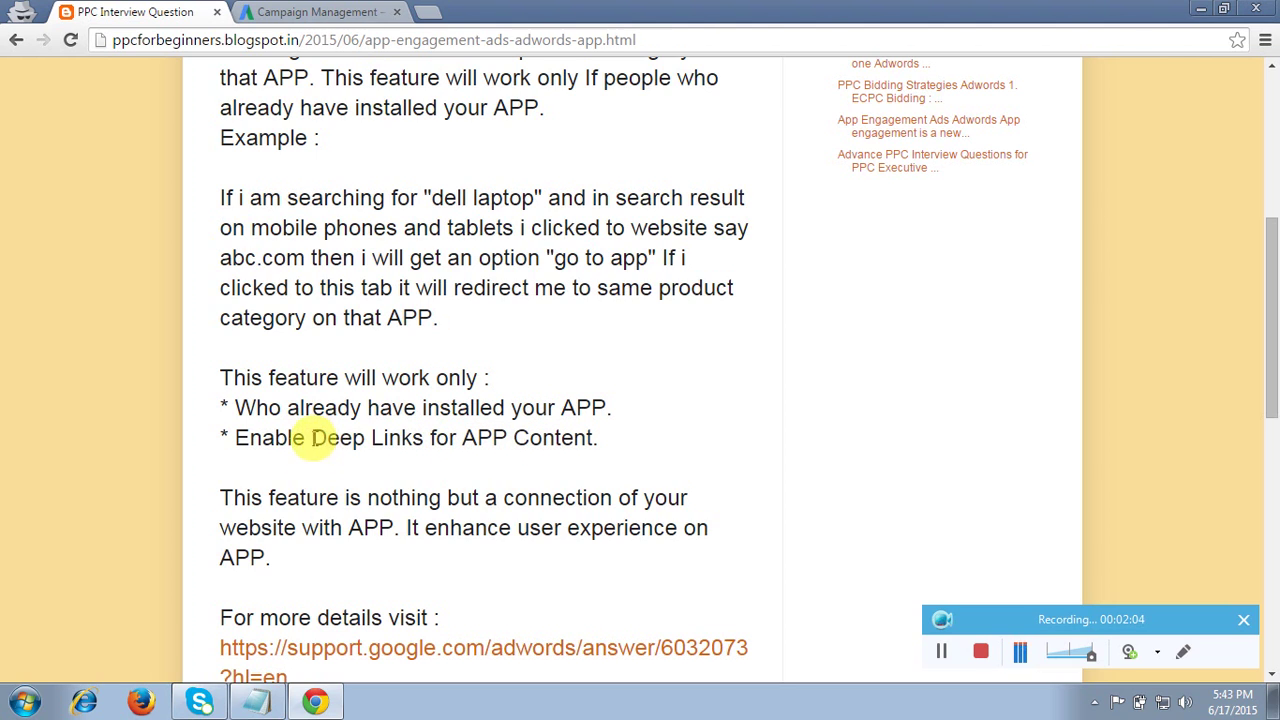
left_click_drag(311, 440, 427, 441)
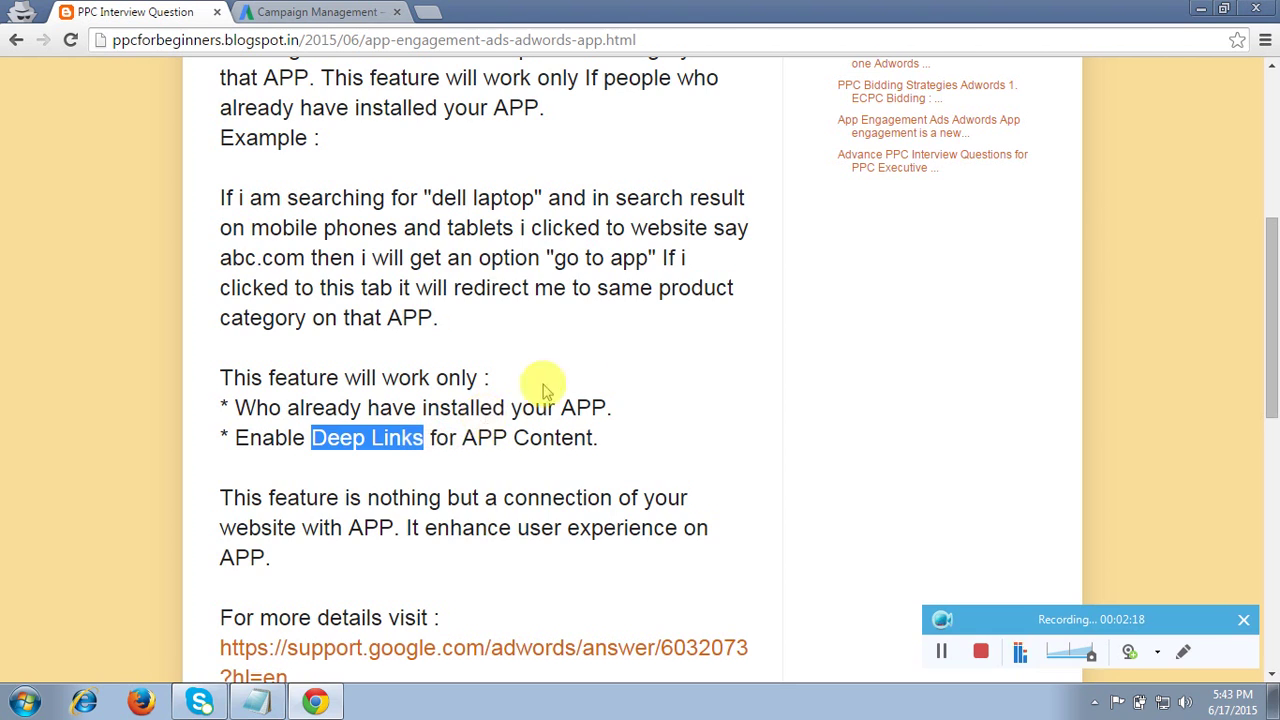
left_click(634, 344)
Scroll back to the top of the post and return to the AdWords campaign settings
scroll(634, 345, "down", 1)
scroll(636, 348, "up", 1)
scroll(636, 348, "up", 1)
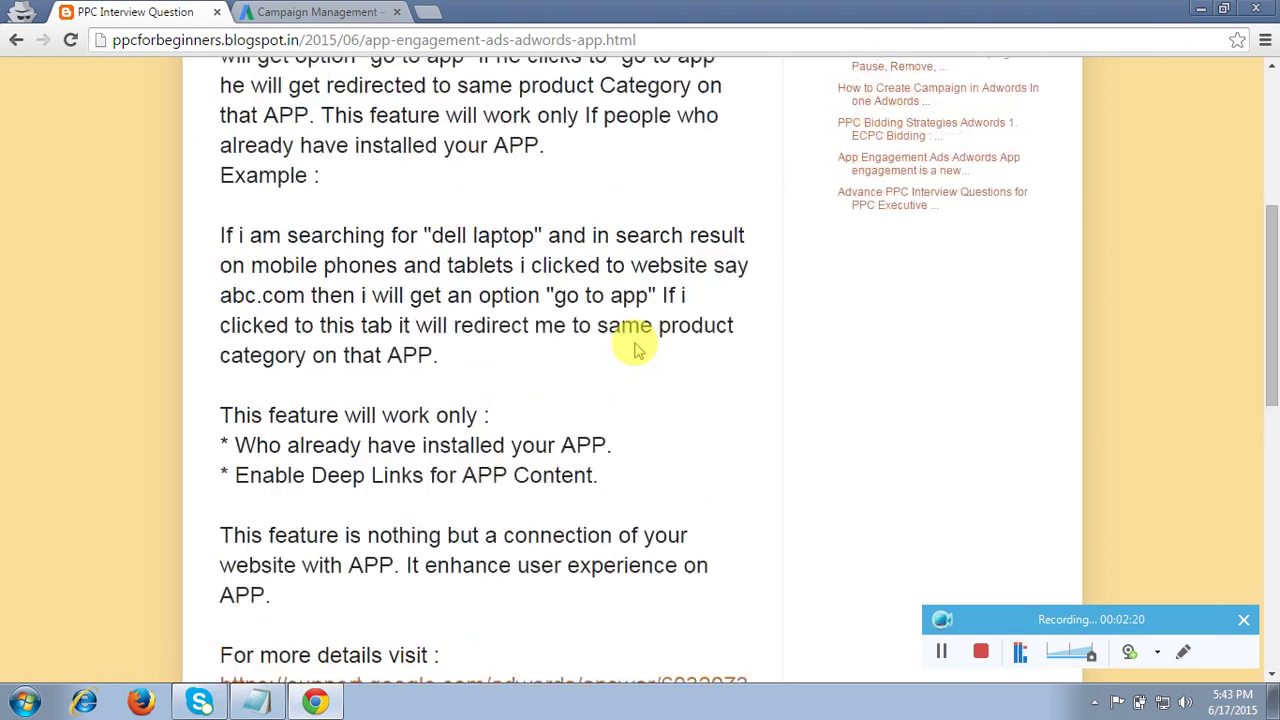
scroll(636, 345, "up", 4)
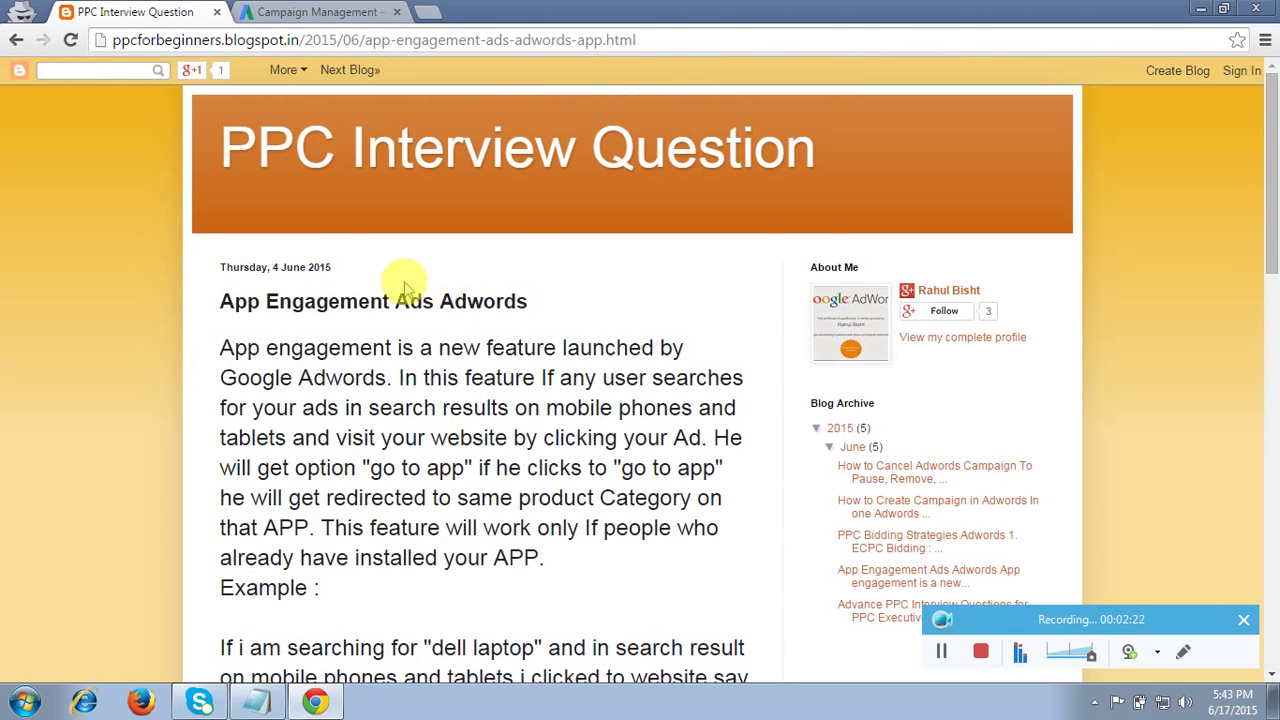
left_click(320, 12)
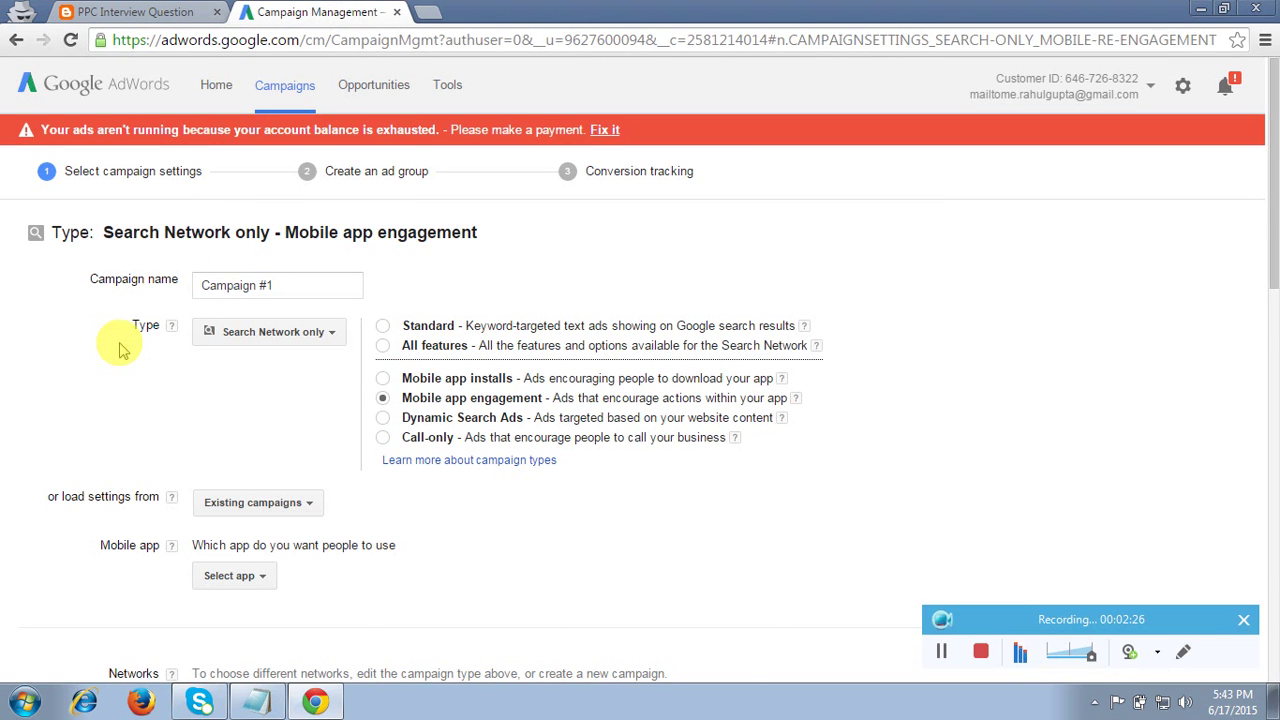
Rename the campaign to 'Mobile APP Engagement Ads 2015' and scroll down to the Mobile app section
scroll(118, 348, "down", 3)
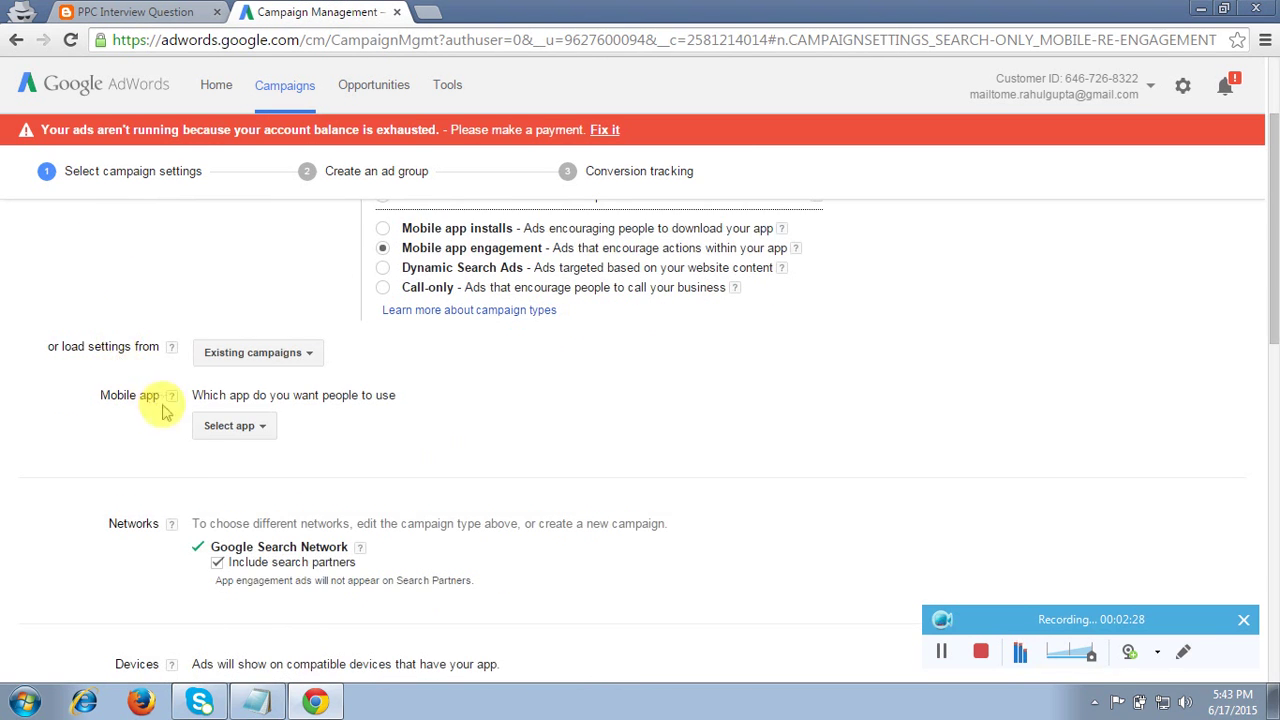
scroll(155, 238, "up", 2)
scroll(155, 238, "up", 1)
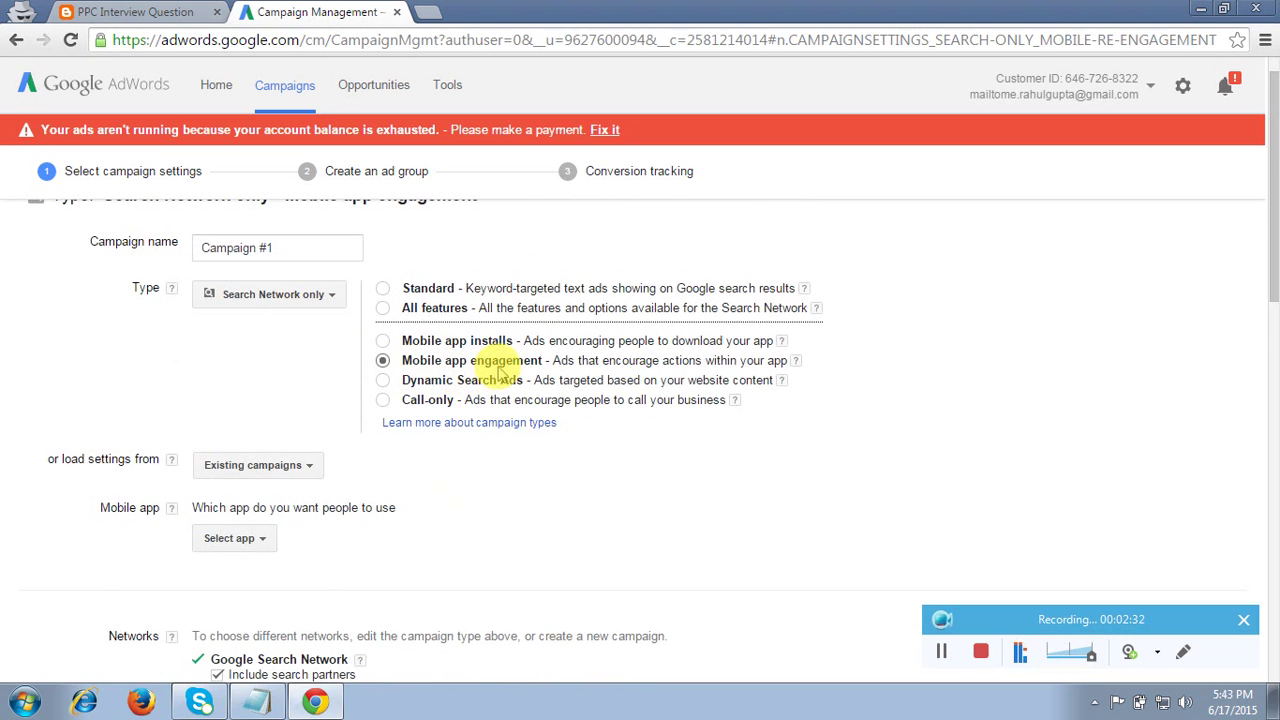
left_click(287, 250)
triple_click(292, 247)
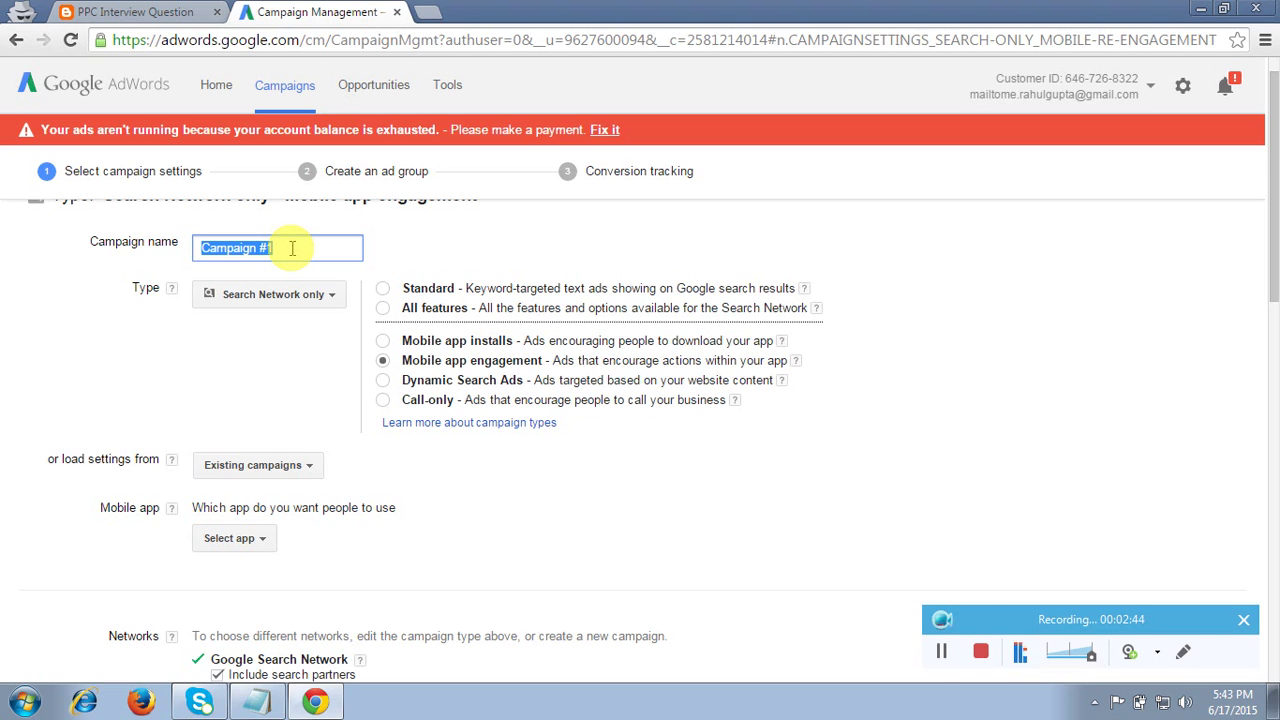
type("Mobile APP Engagement Ad")
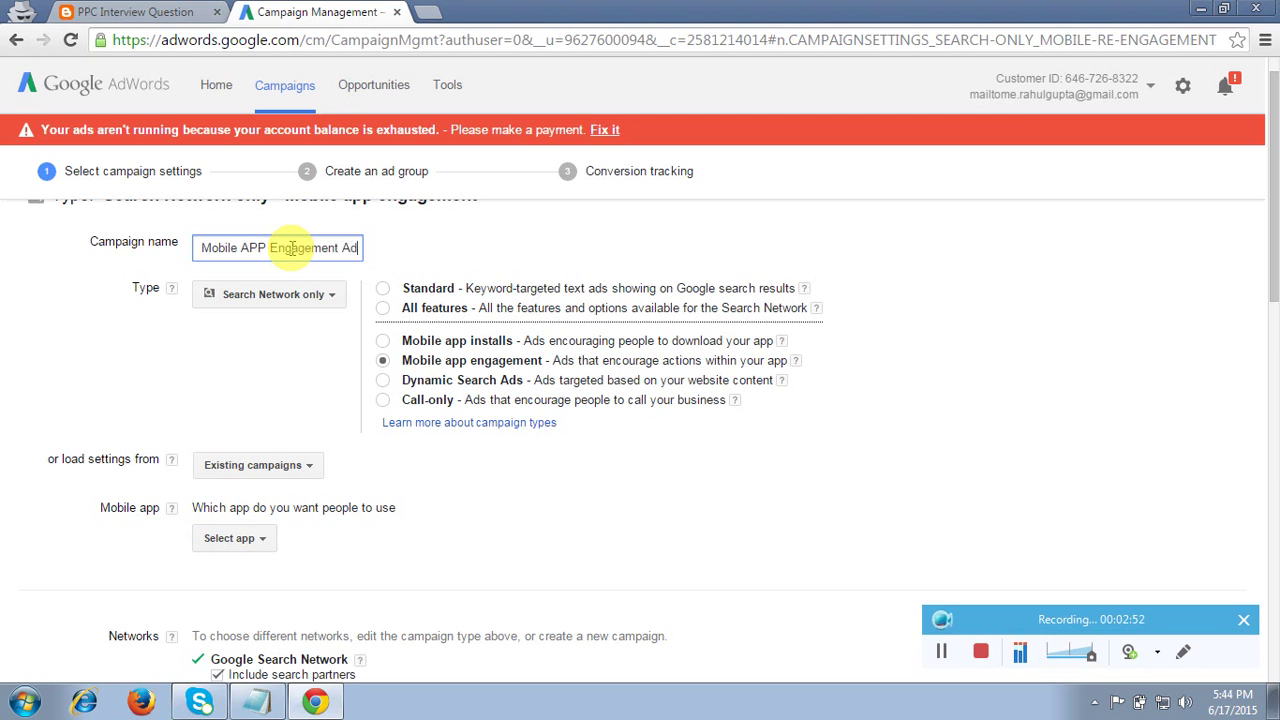
type("s 2015")
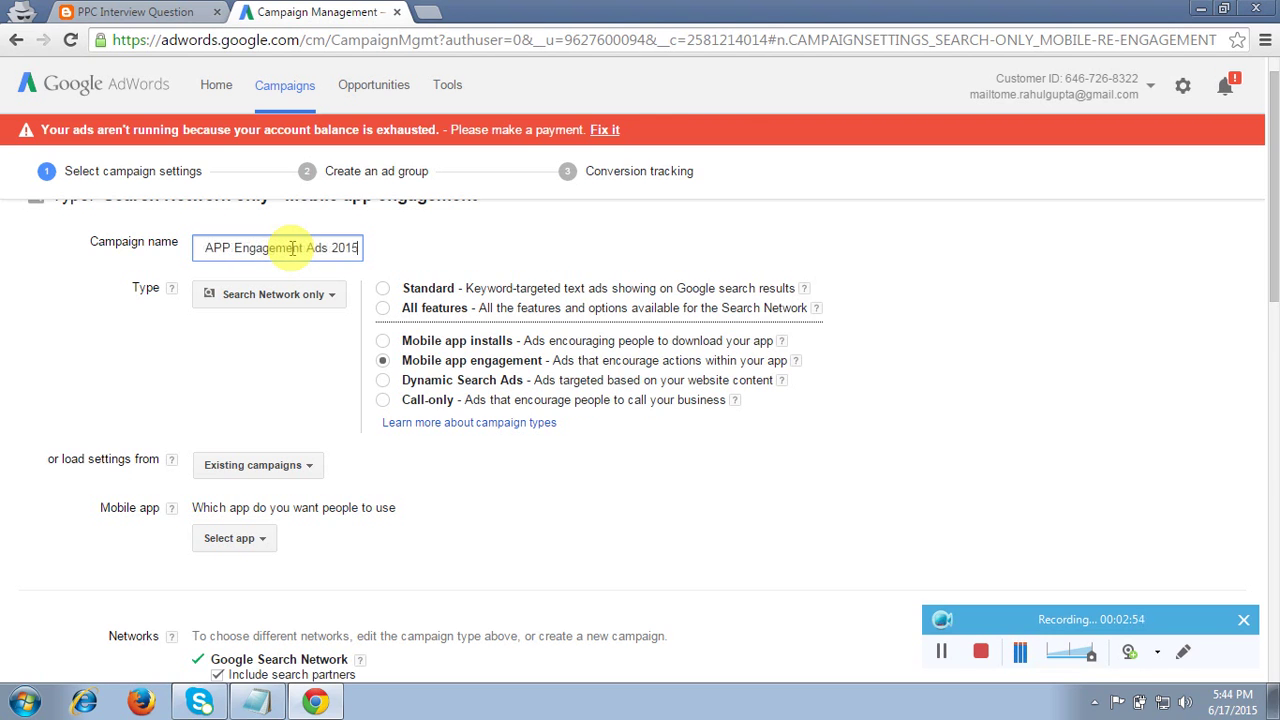
left_click(260, 372)
scroll(262, 378, "down", 1)
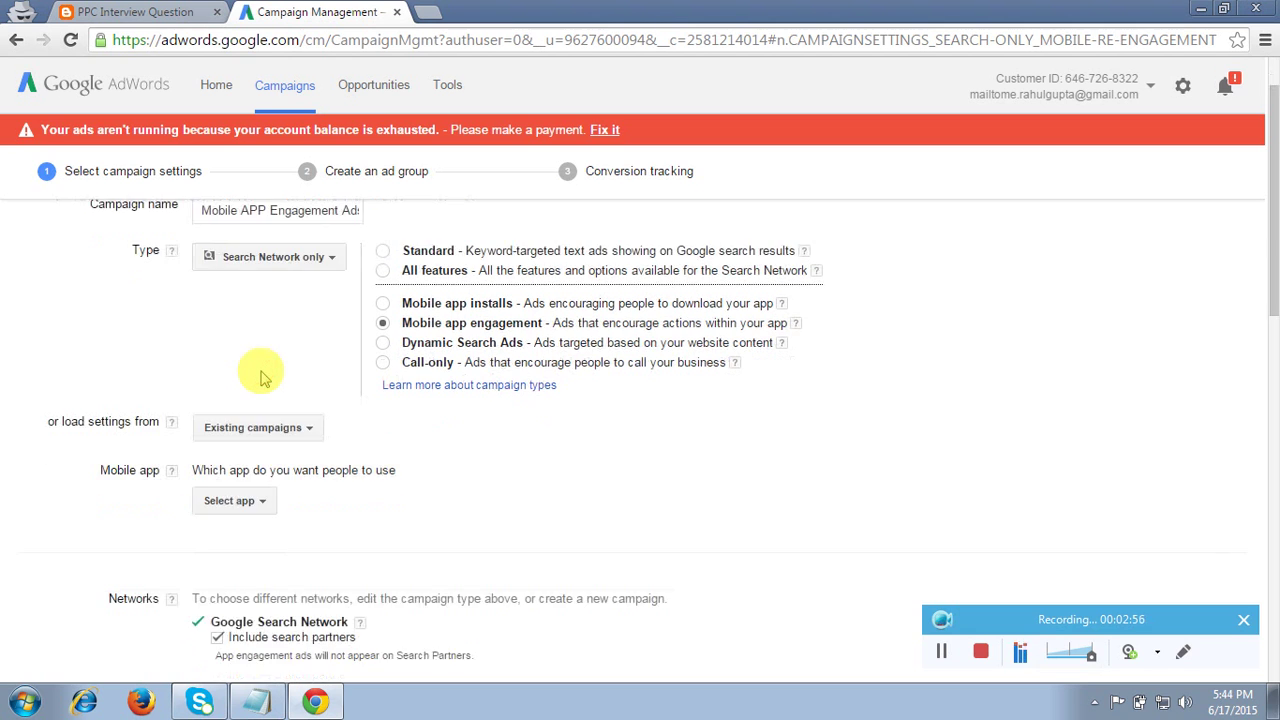
scroll(262, 378, "down", 1)
scroll(262, 378, "down", 1)
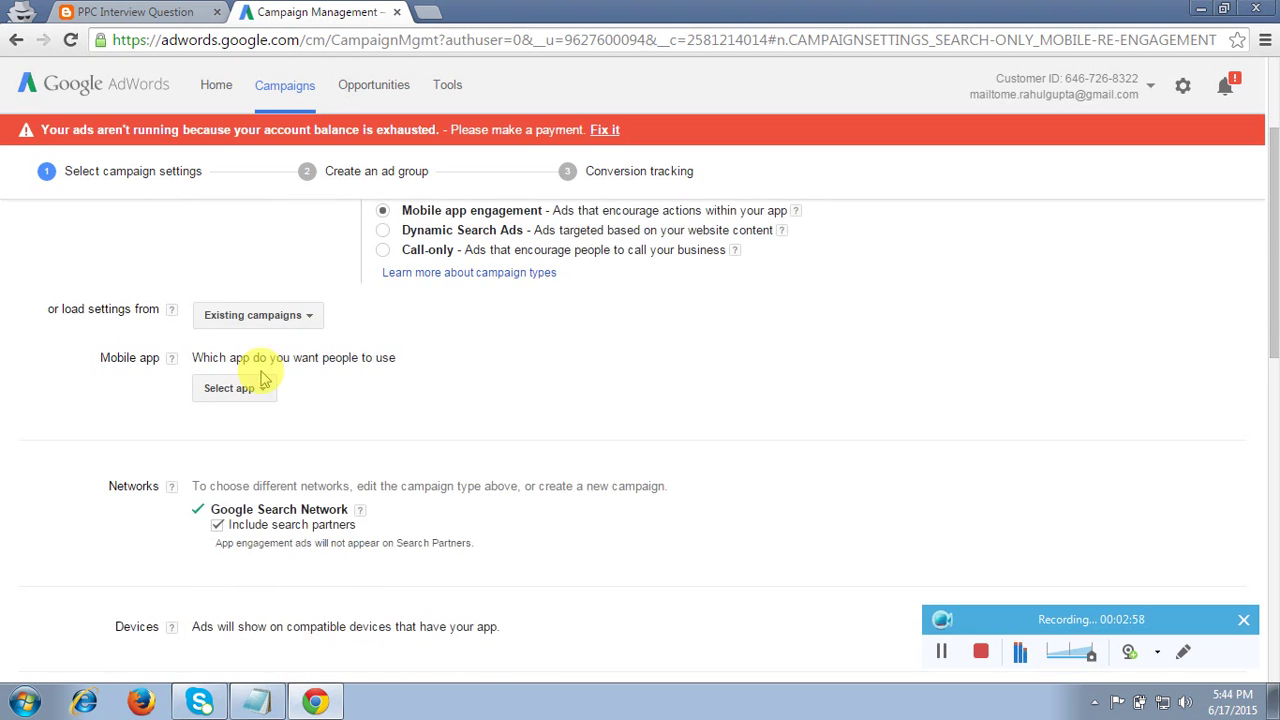
scroll(262, 378, "down", 1)
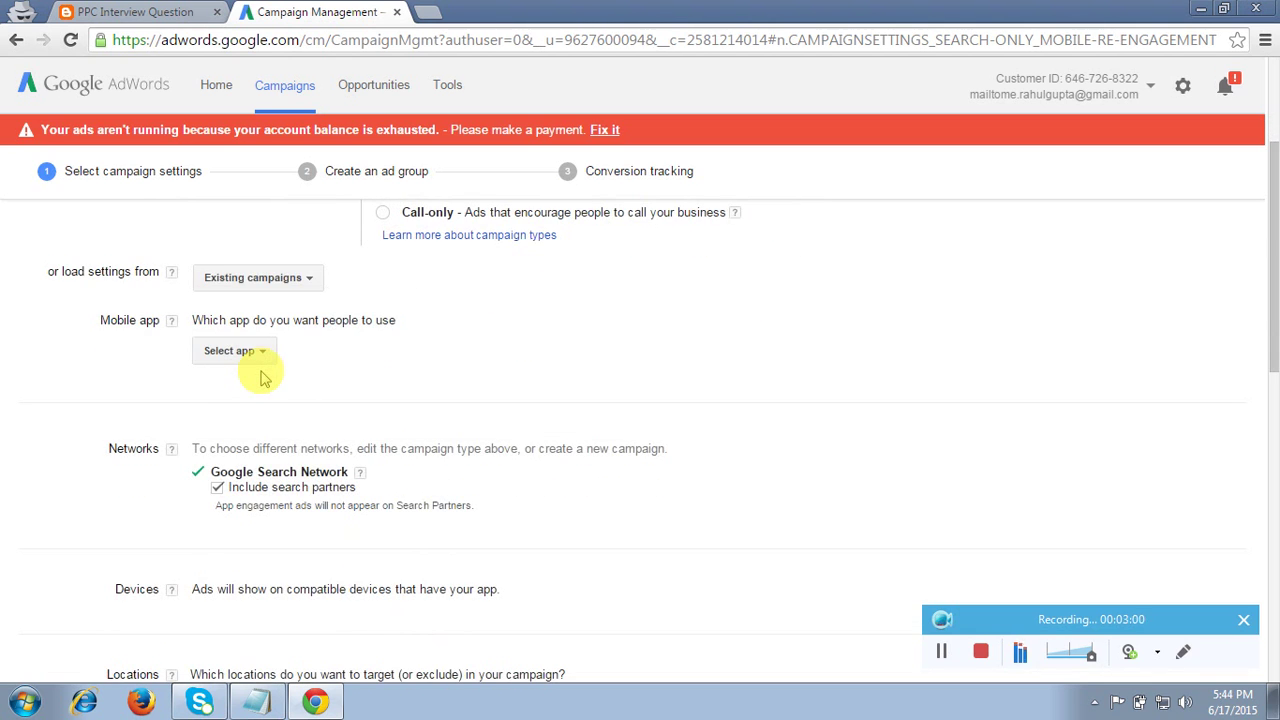
Open the mobile app selector and begin adding a new app to promote
left_click(249, 352)
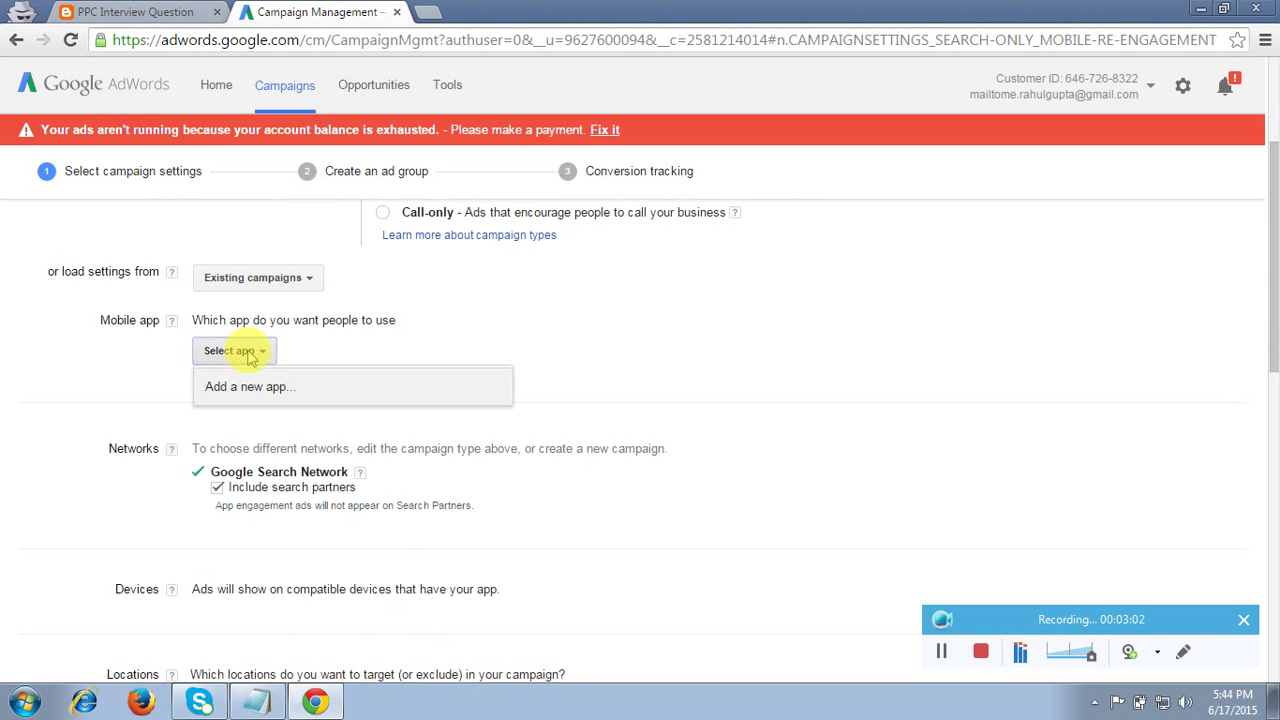
left_click(258, 392)
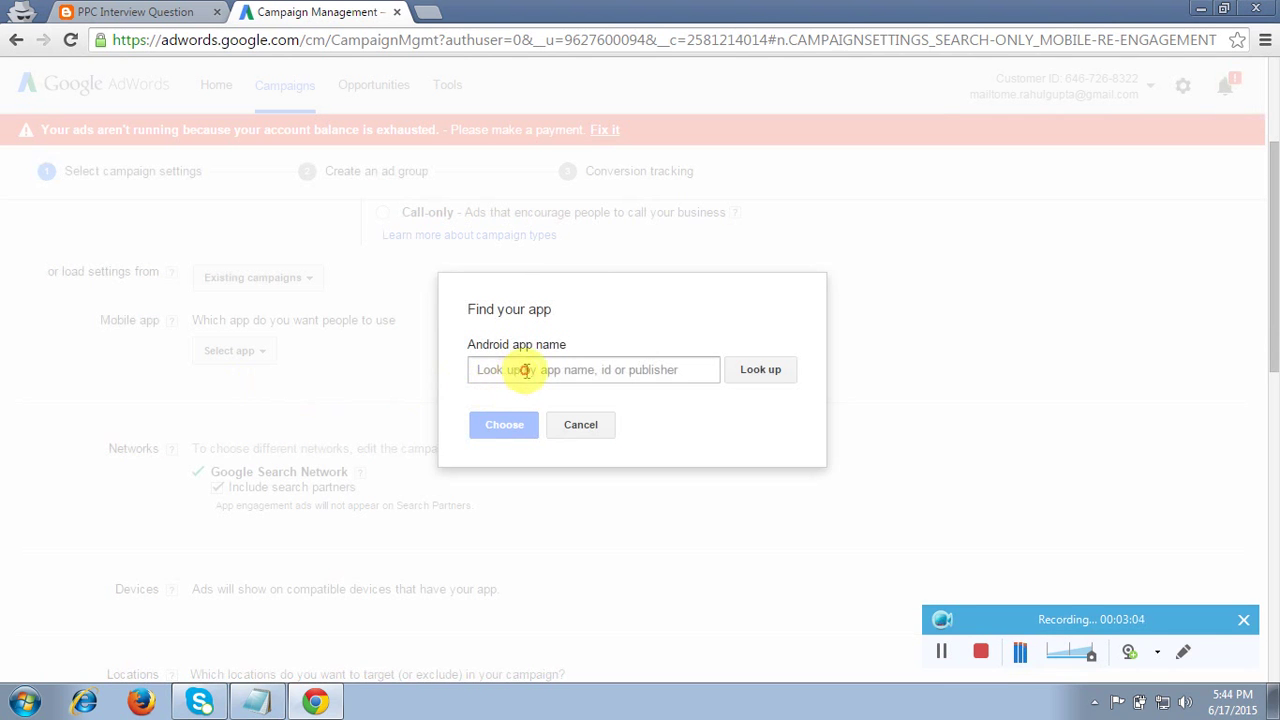
left_click(526, 371)
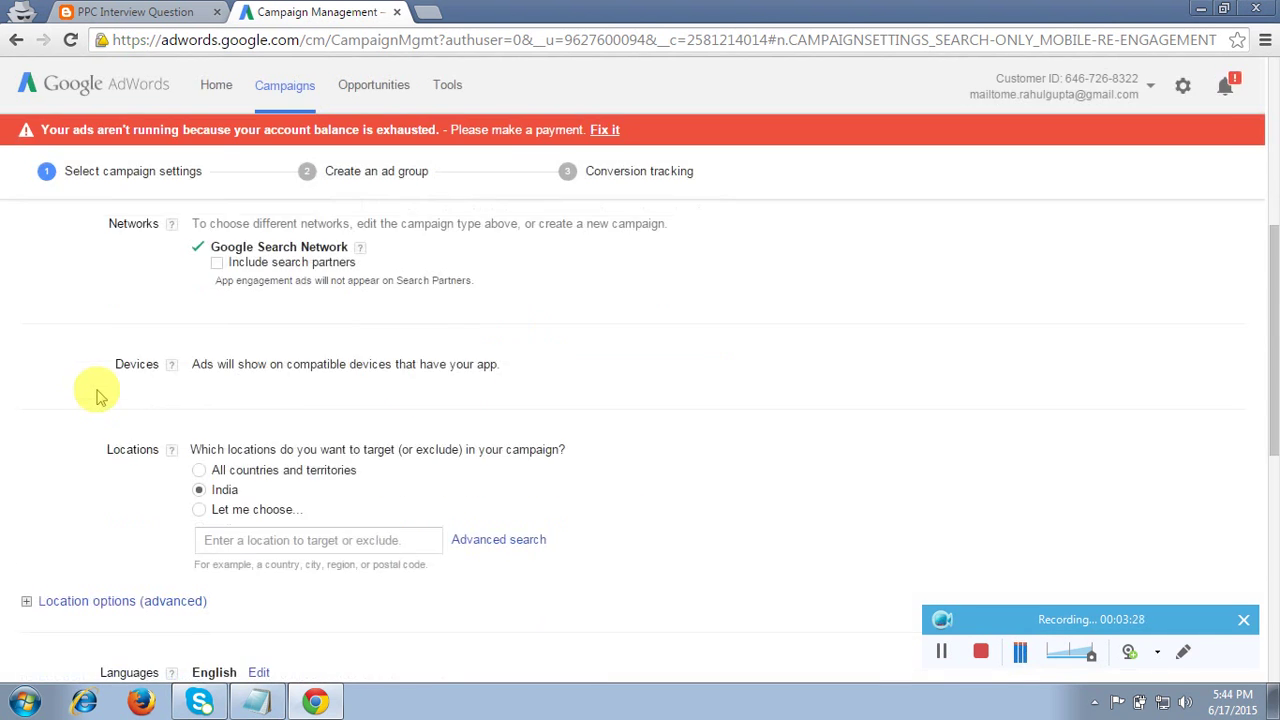
scroll(100, 394, "down", 2)
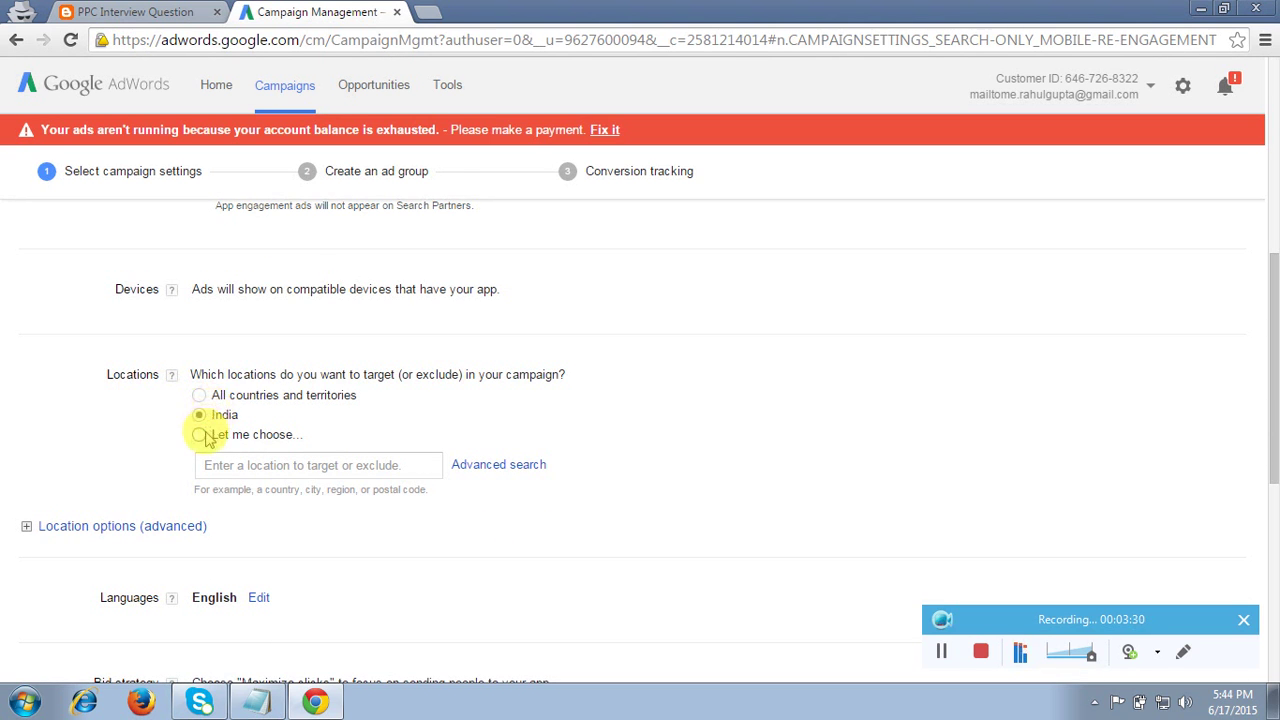
scroll(123, 440, "down", 1)
scroll(123, 434, "down", 3)
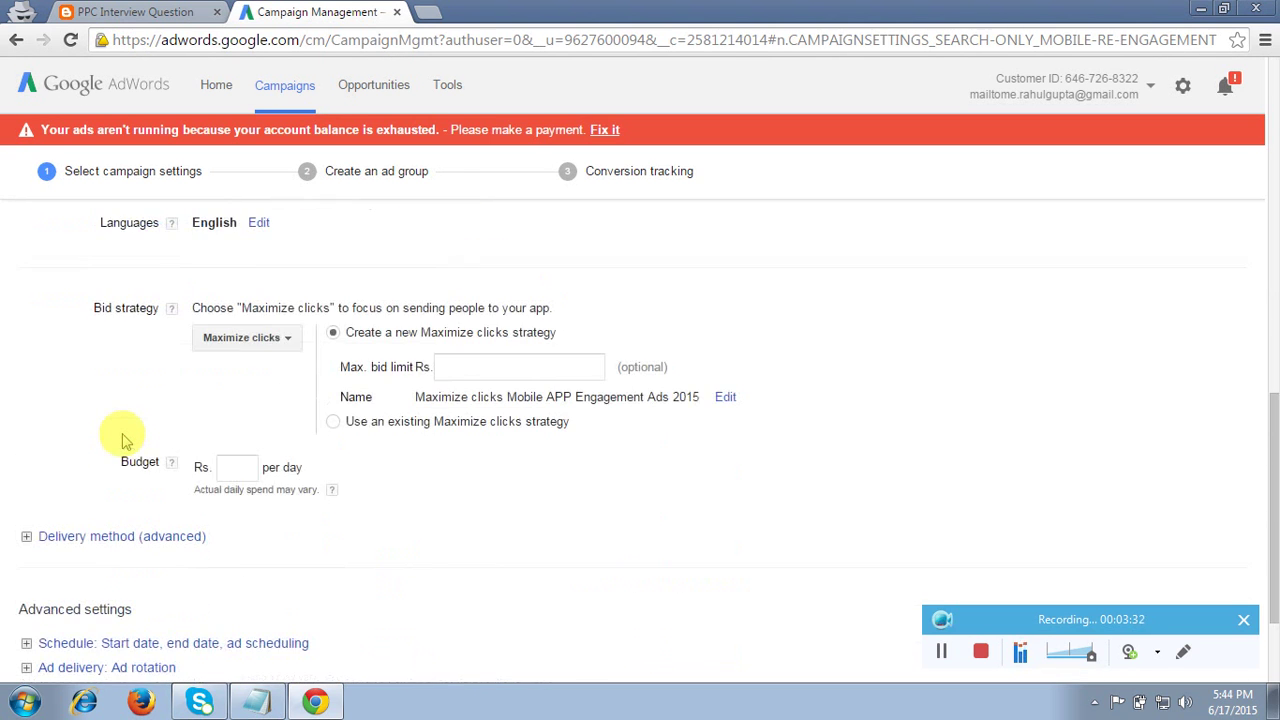
Use manual CPC bidding with a Rs. 10 default bid and Rs. 100 daily budget, then save
left_click(266, 345)
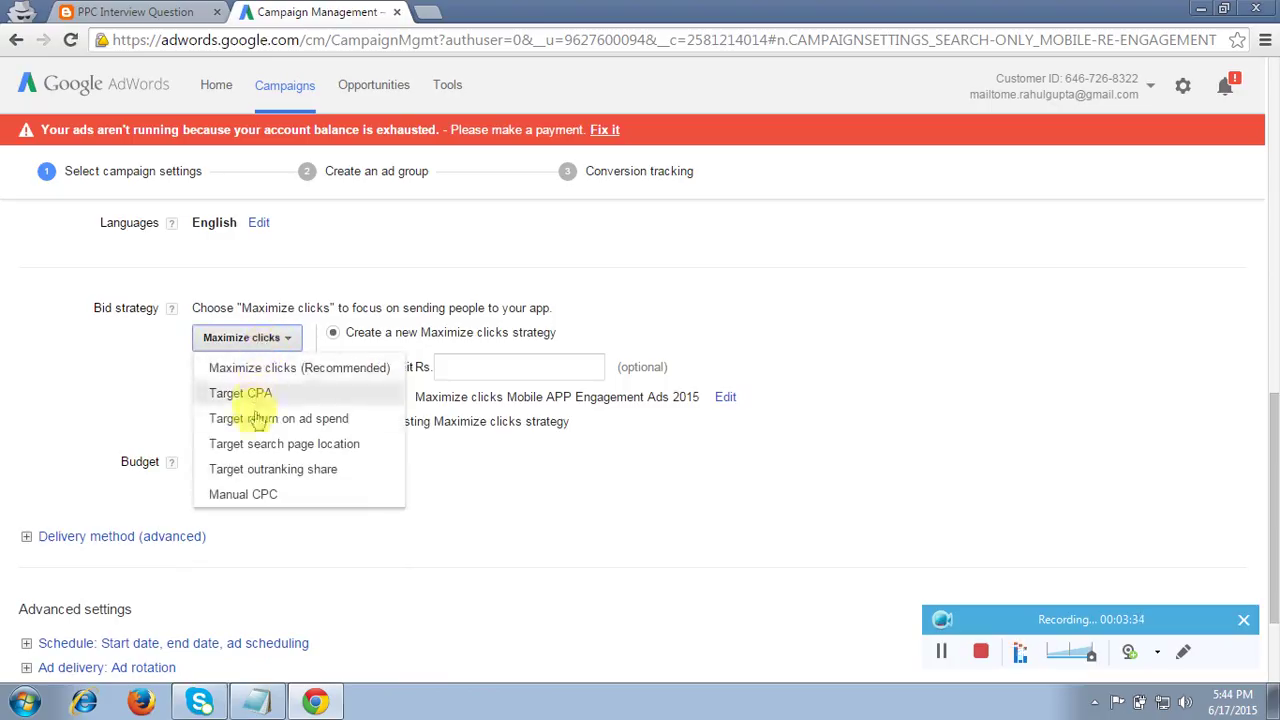
left_click(243, 493)
left_click(234, 387)
type("10")
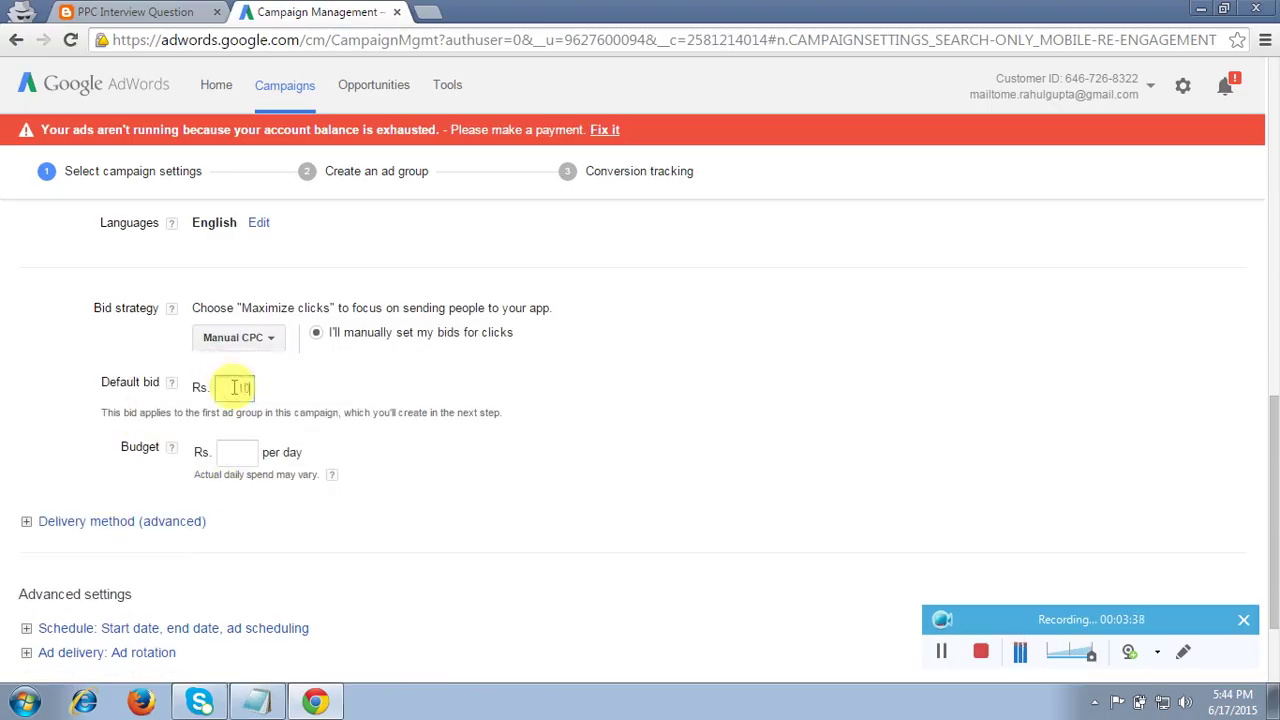
left_click(234, 455)
type("100")
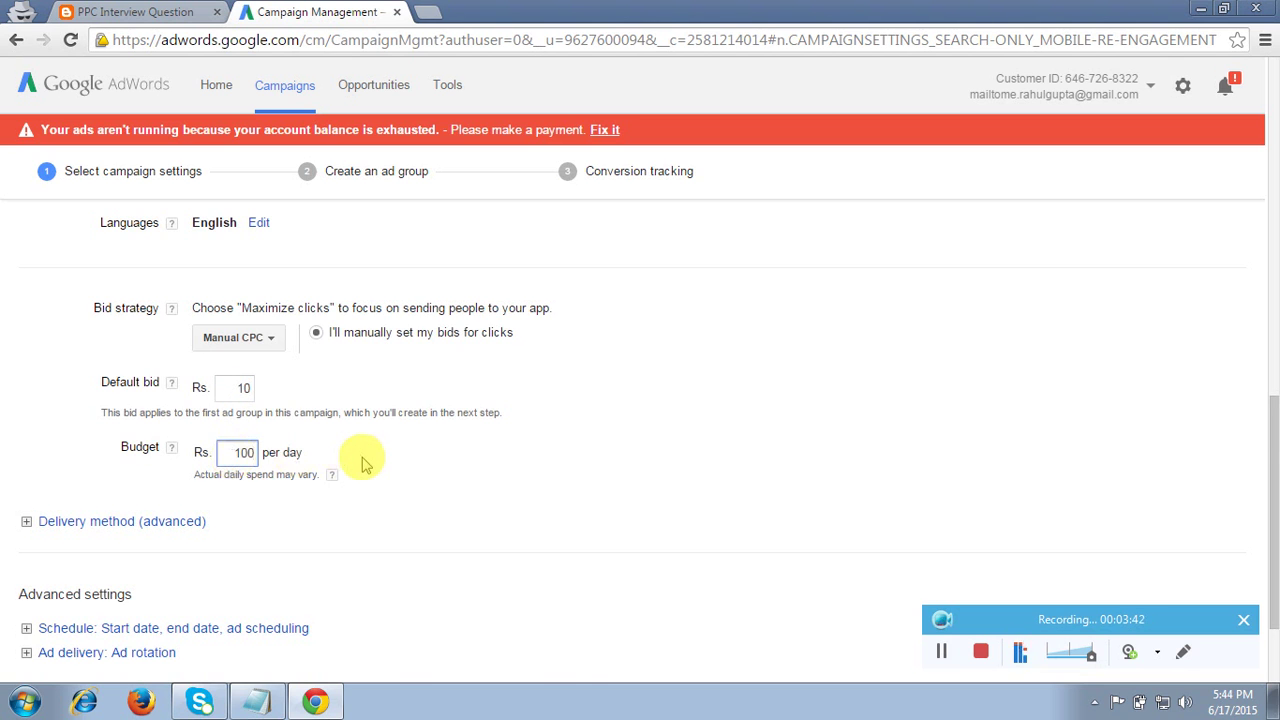
scroll(362, 462, "down", 2)
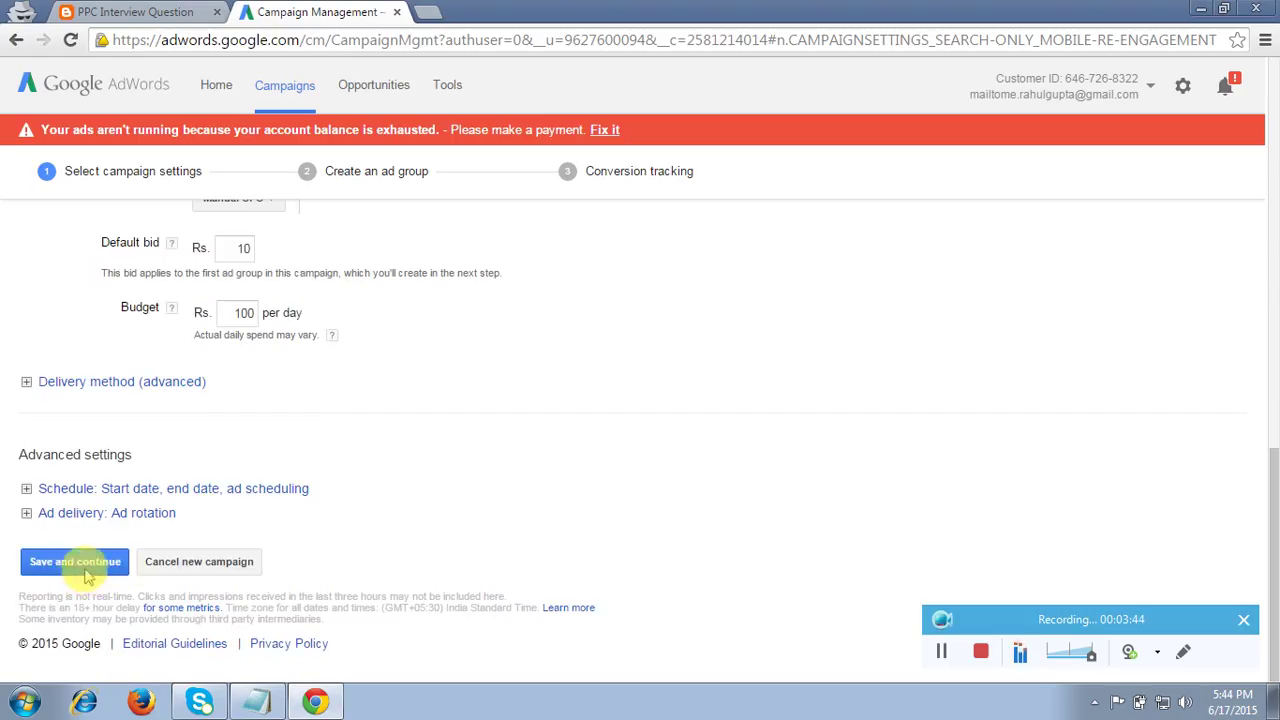
left_click(88, 566)
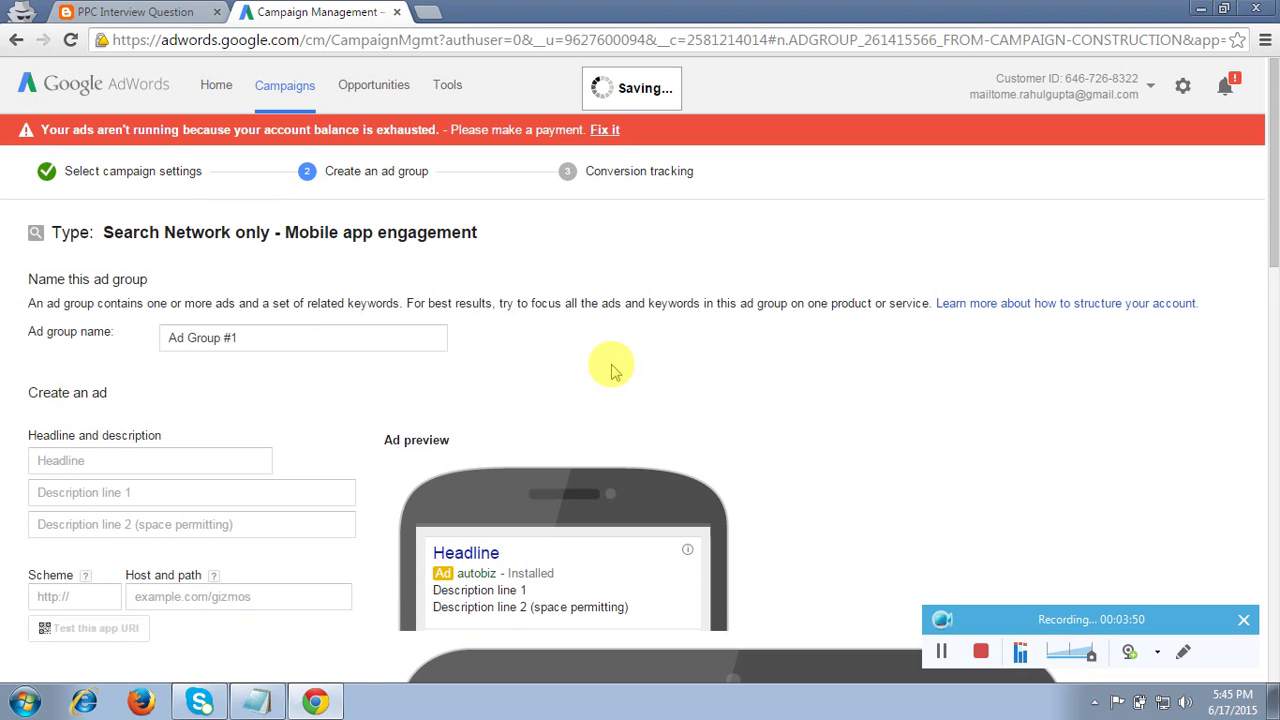
Look over the new ad group page after the campaign settings are saved
left_click(784, 334)
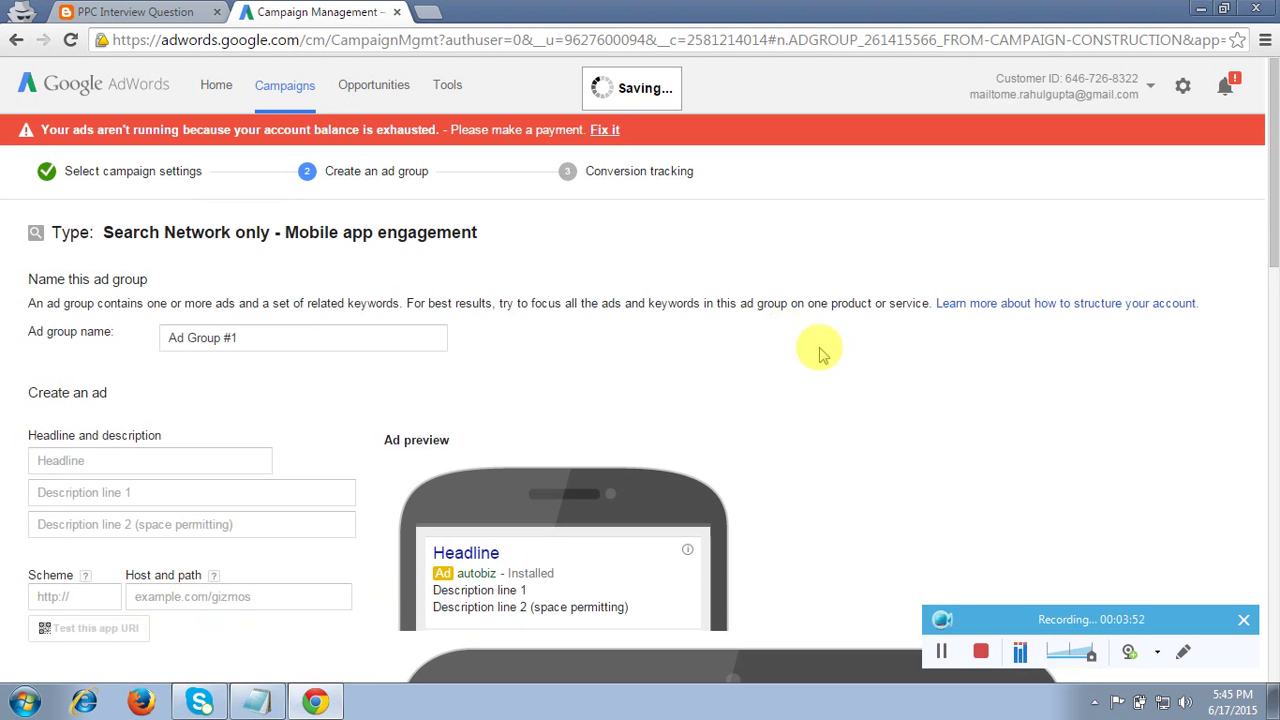
scroll(860, 380, "down", 1)
scroll(910, 410, "down", 2)
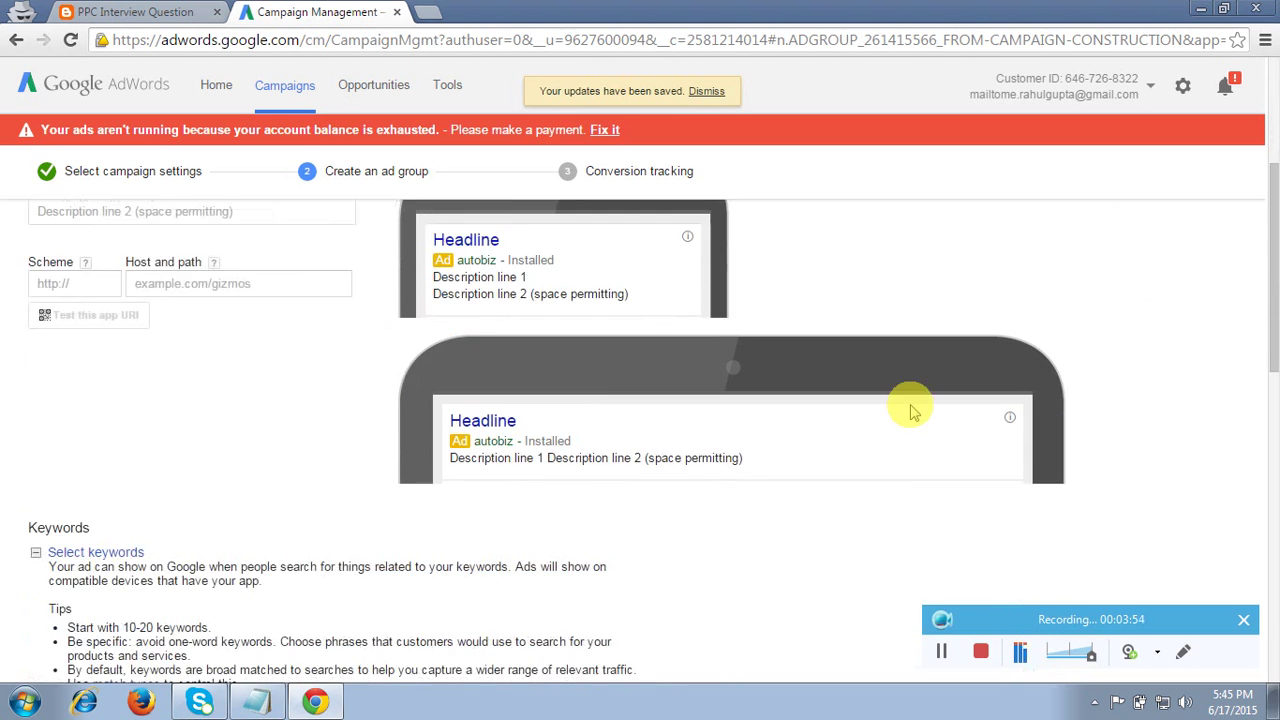
scroll(968, 245, "up", 1)
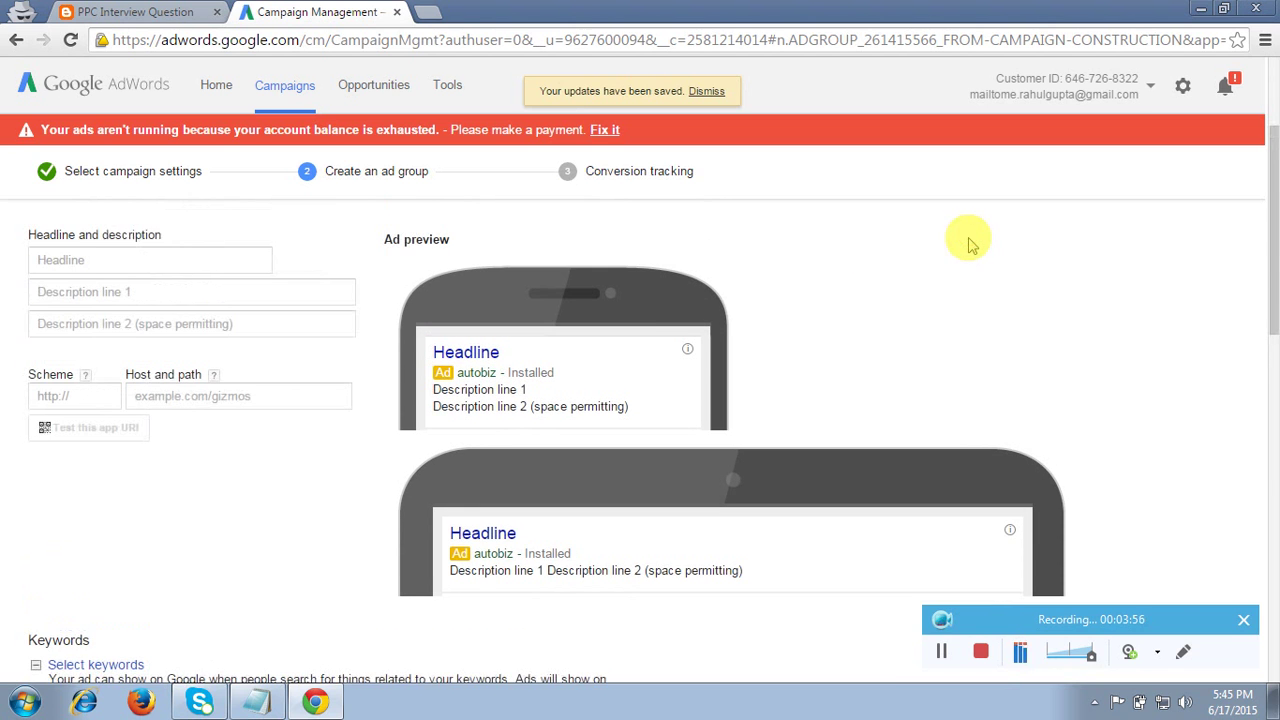
scroll(858, 352, "up", 2)
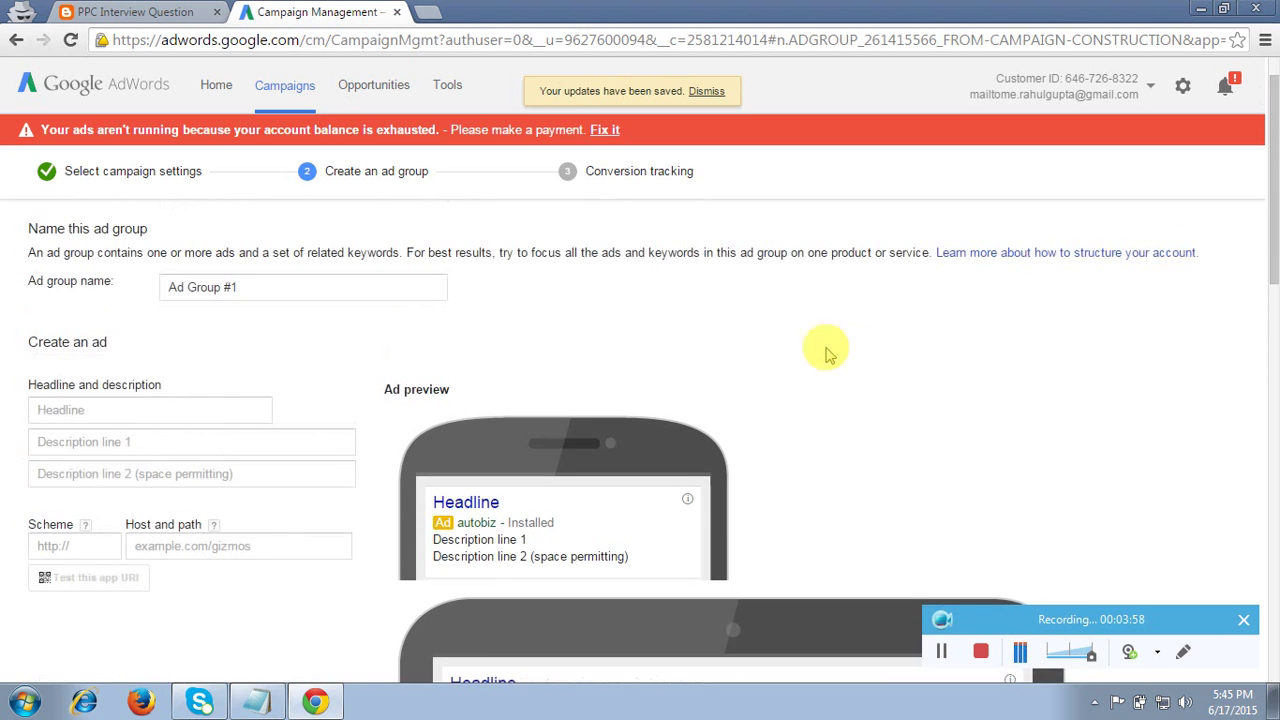
Step through the ad's Headline, Description and app link Scheme fields, leaving them blank
left_click(115, 410)
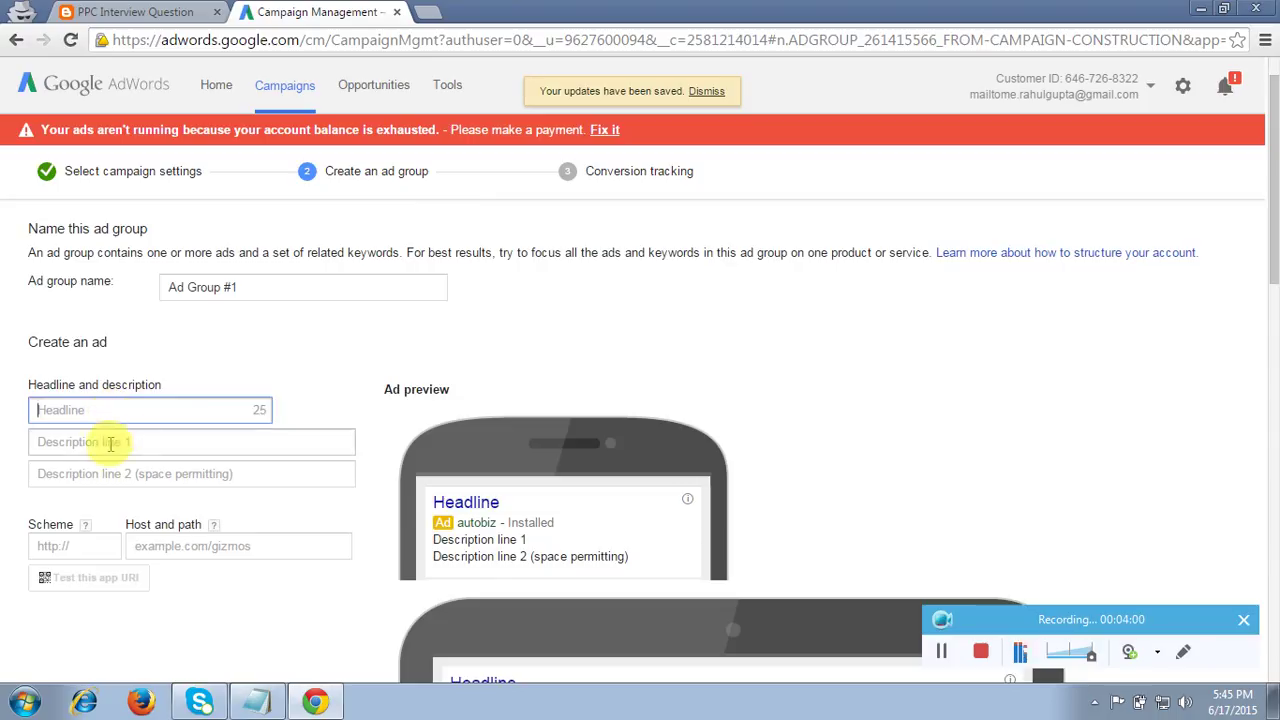
left_click(110, 442)
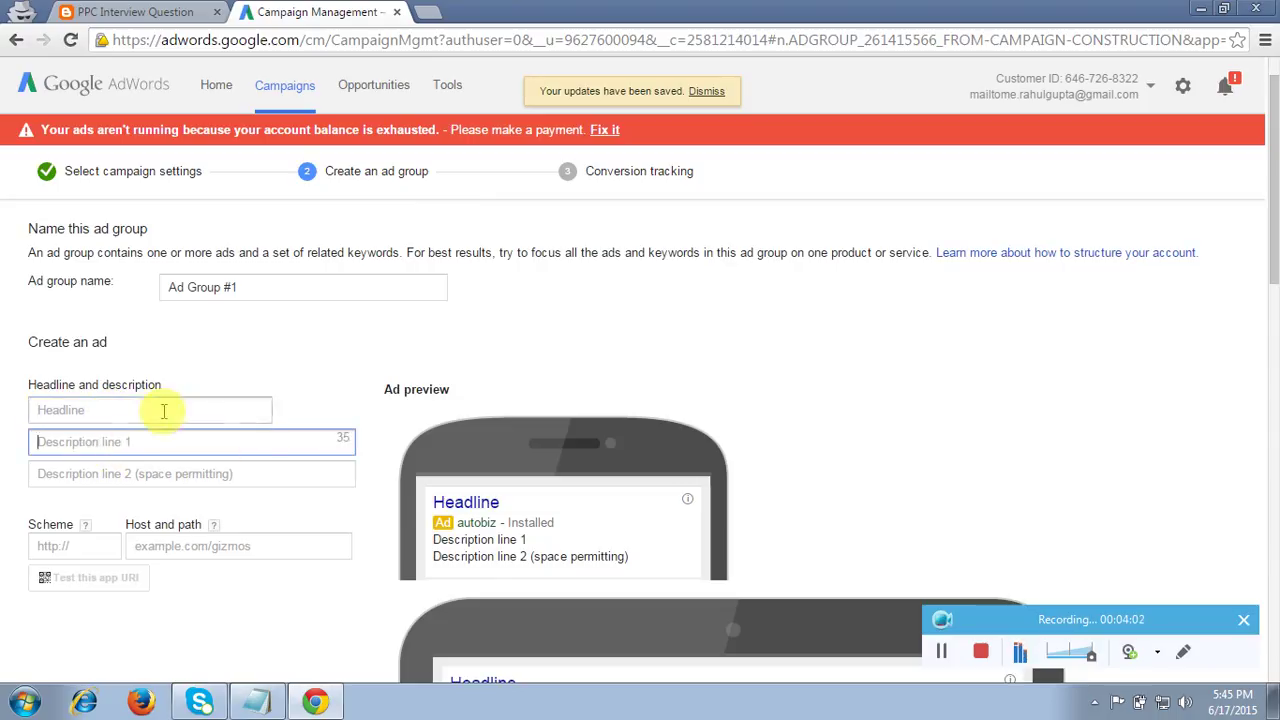
left_click(162, 410)
left_click(105, 474)
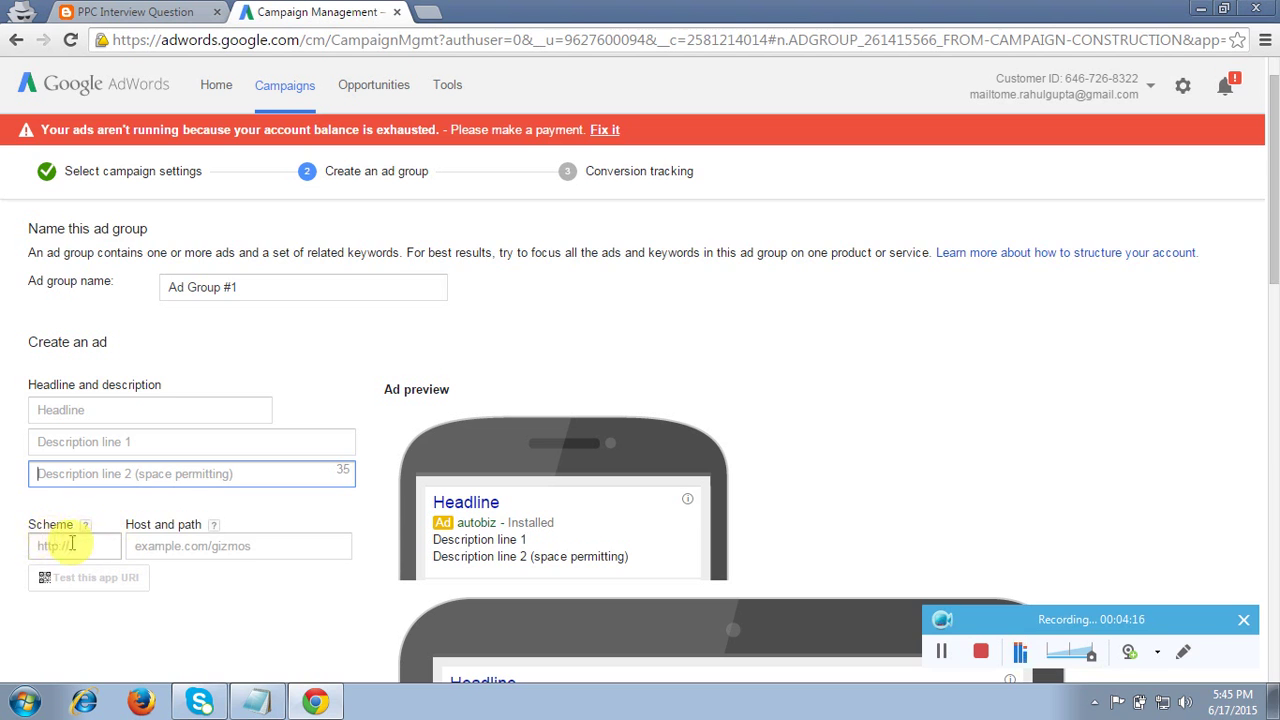
left_click(76, 546)
left_click(183, 546)
left_click(85, 546)
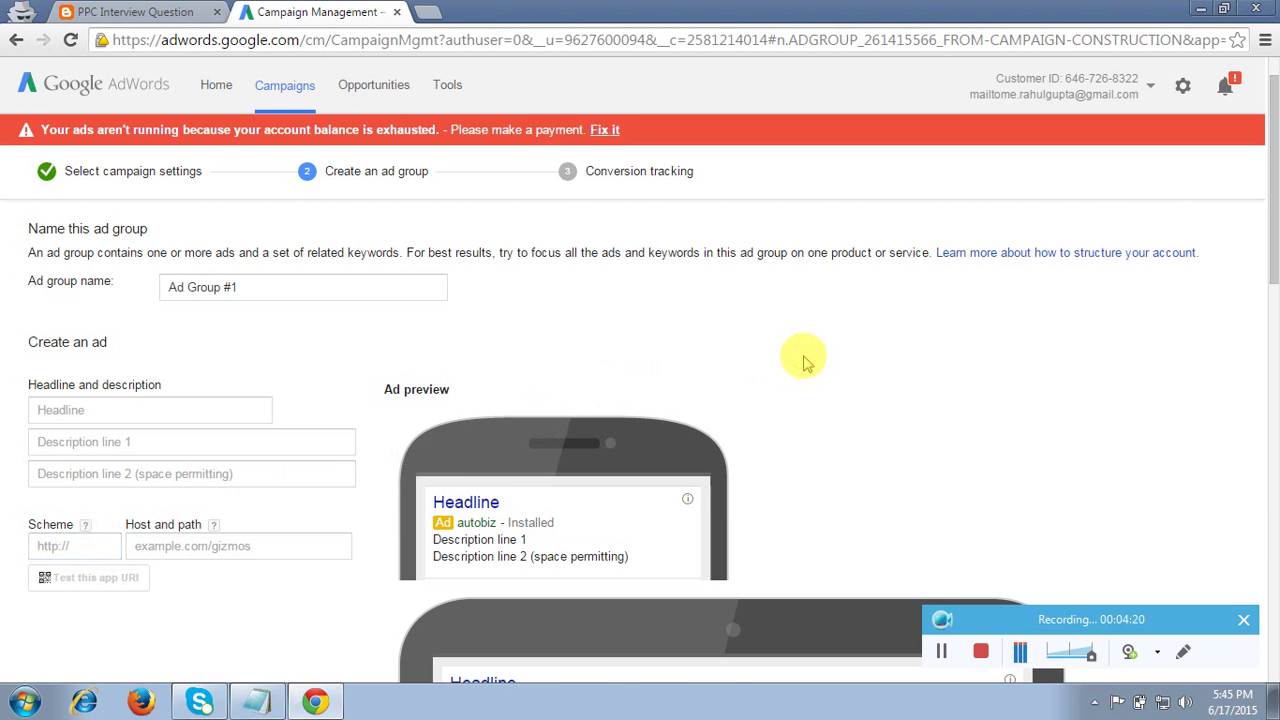
scroll(803, 357, "down", 5)
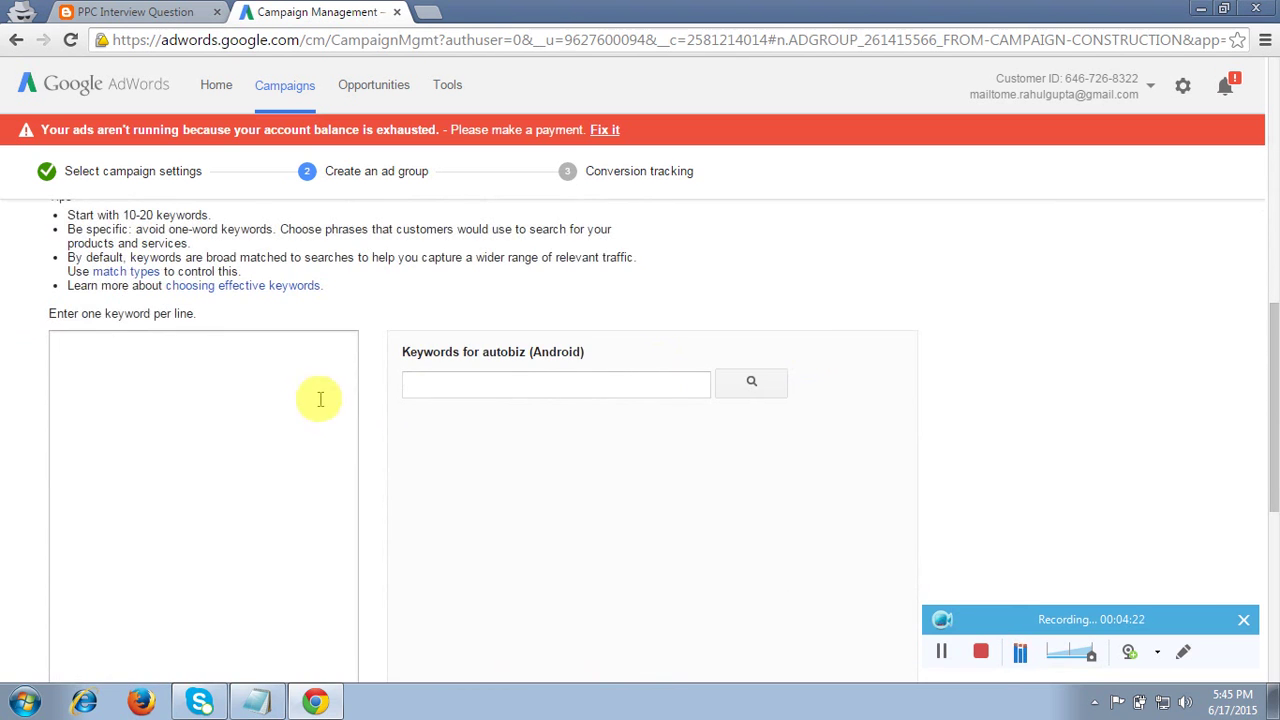
left_click(235, 377)
left_click(1130, 293)
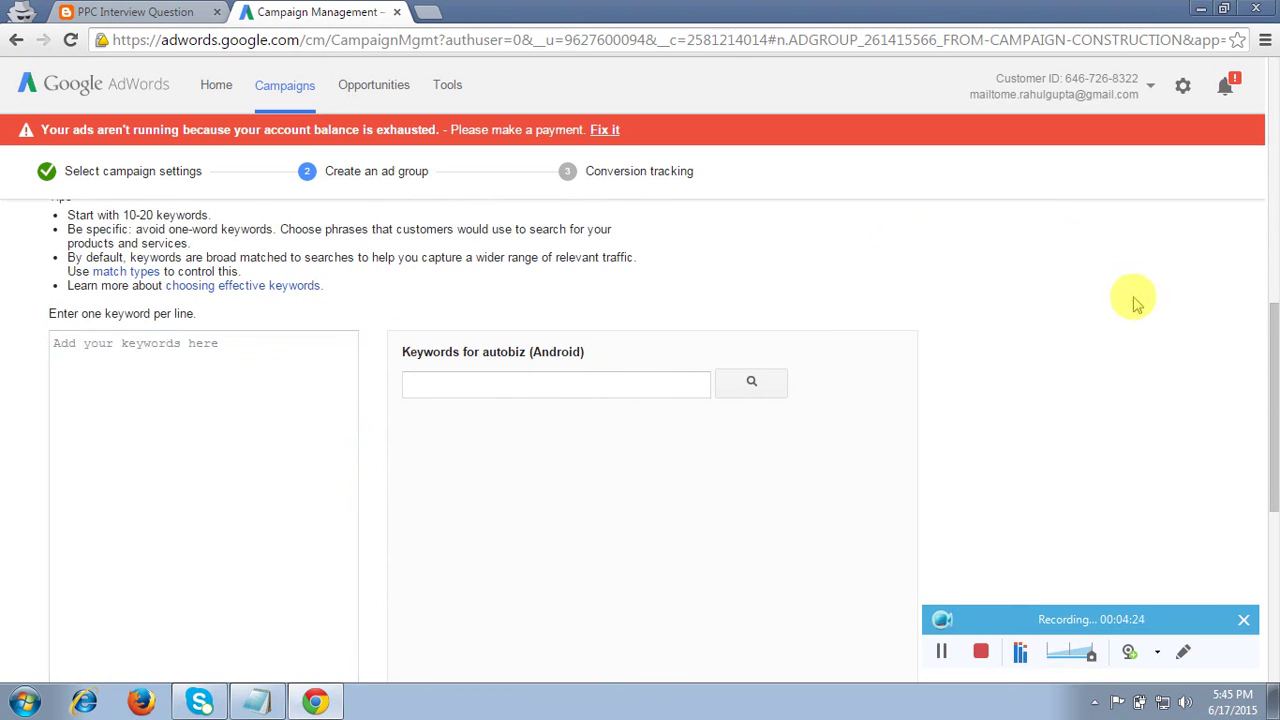
scroll(1132, 298, "down", 3)
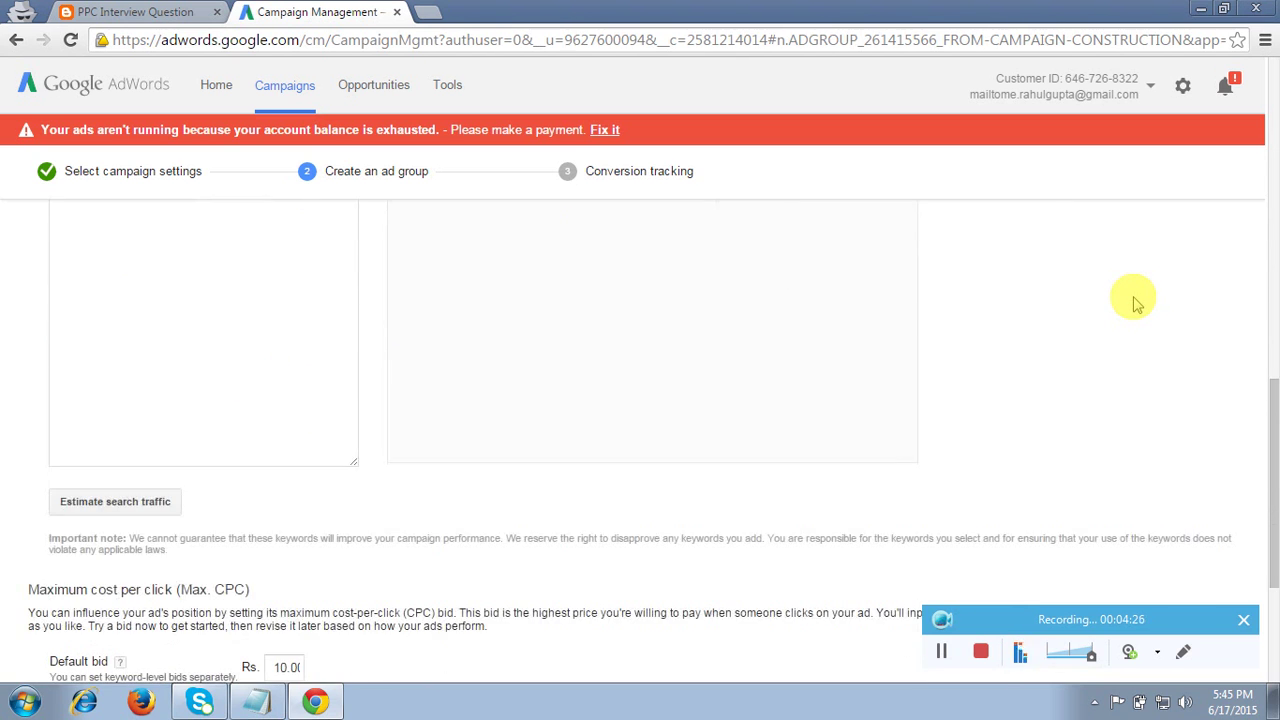
scroll(1135, 303, "down", 3)
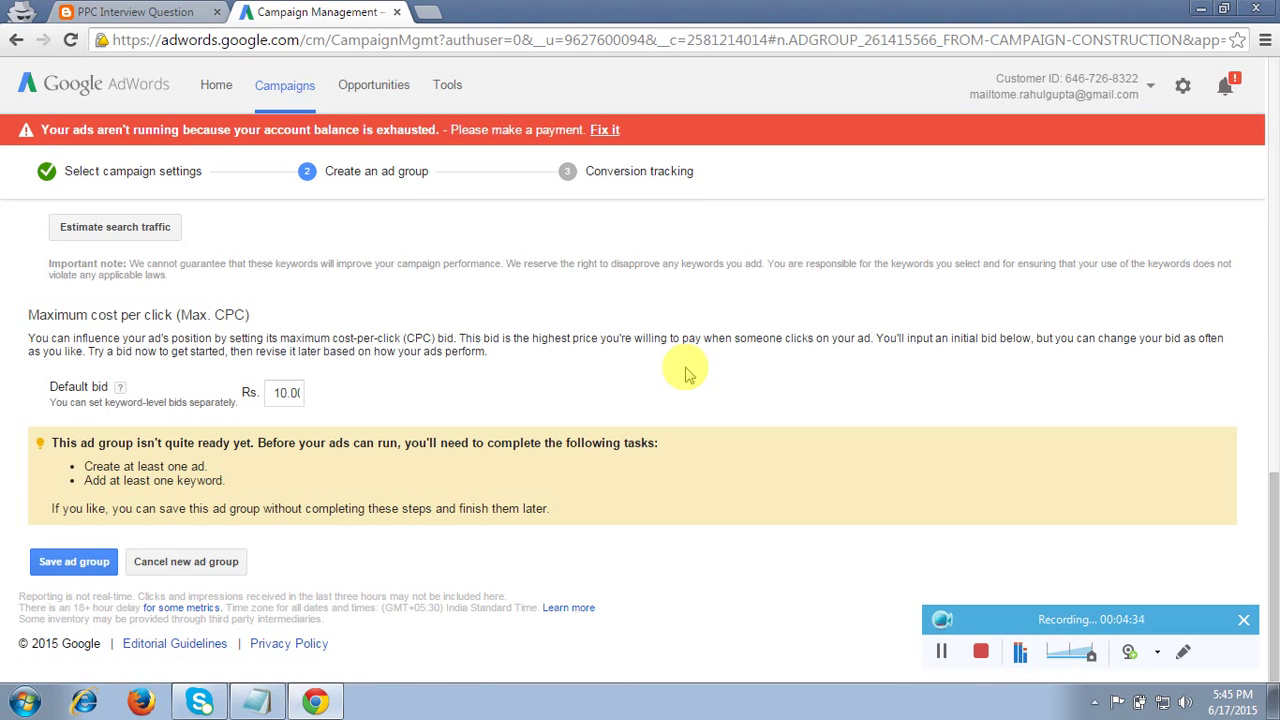
left_click(721, 370)
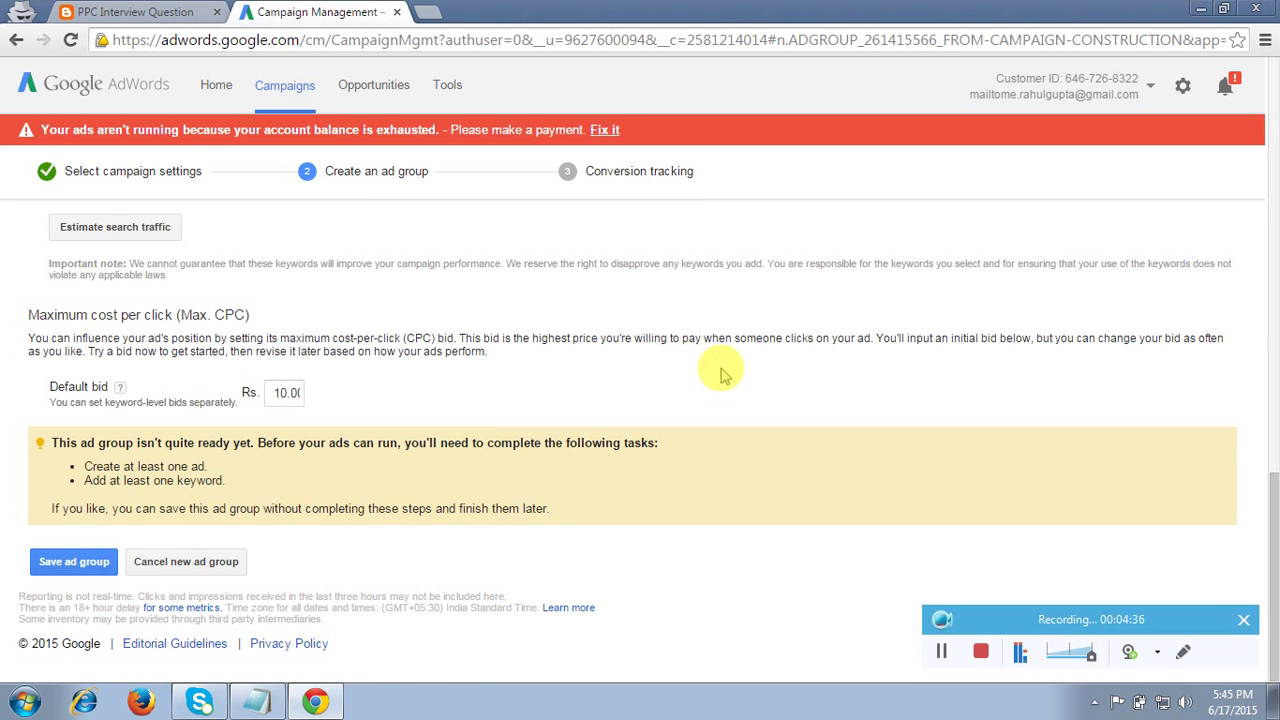
scroll(724, 374, "up", 1)
scroll(724, 374, "up", 4)
scroll(724, 374, "up", 5)
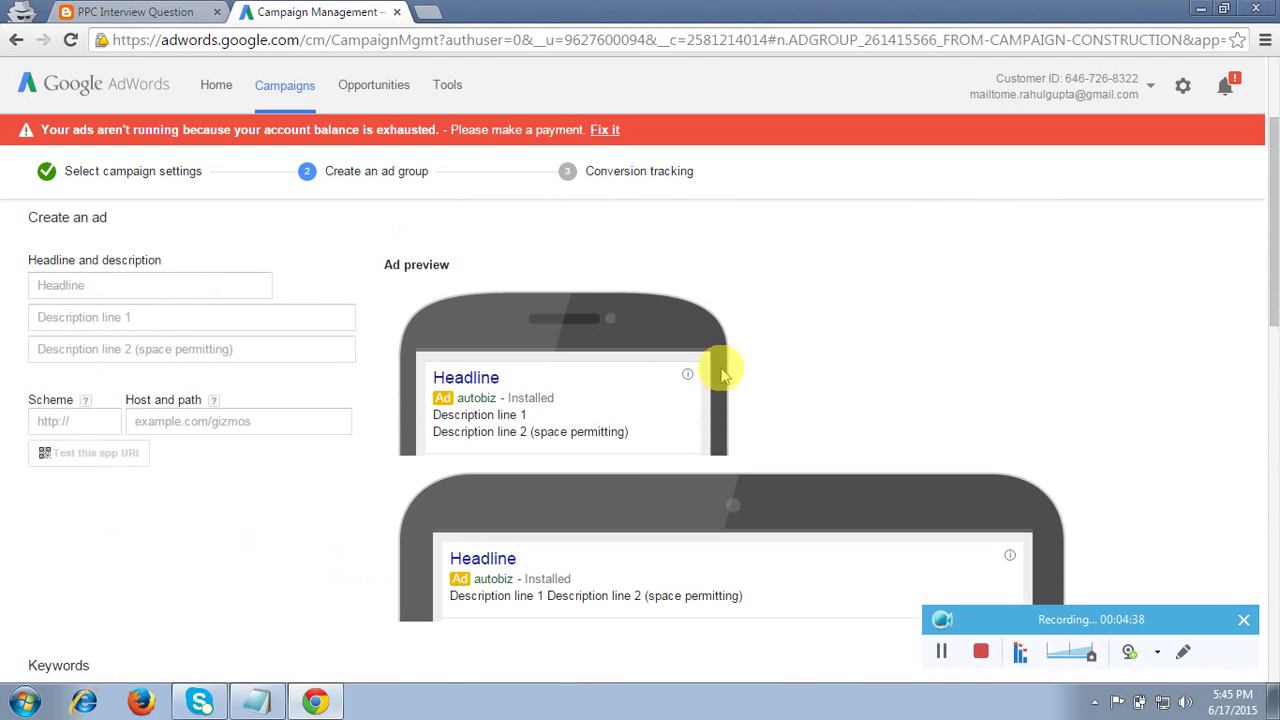
scroll(724, 374, "up", 1)
scroll(724, 374, "up", 1)
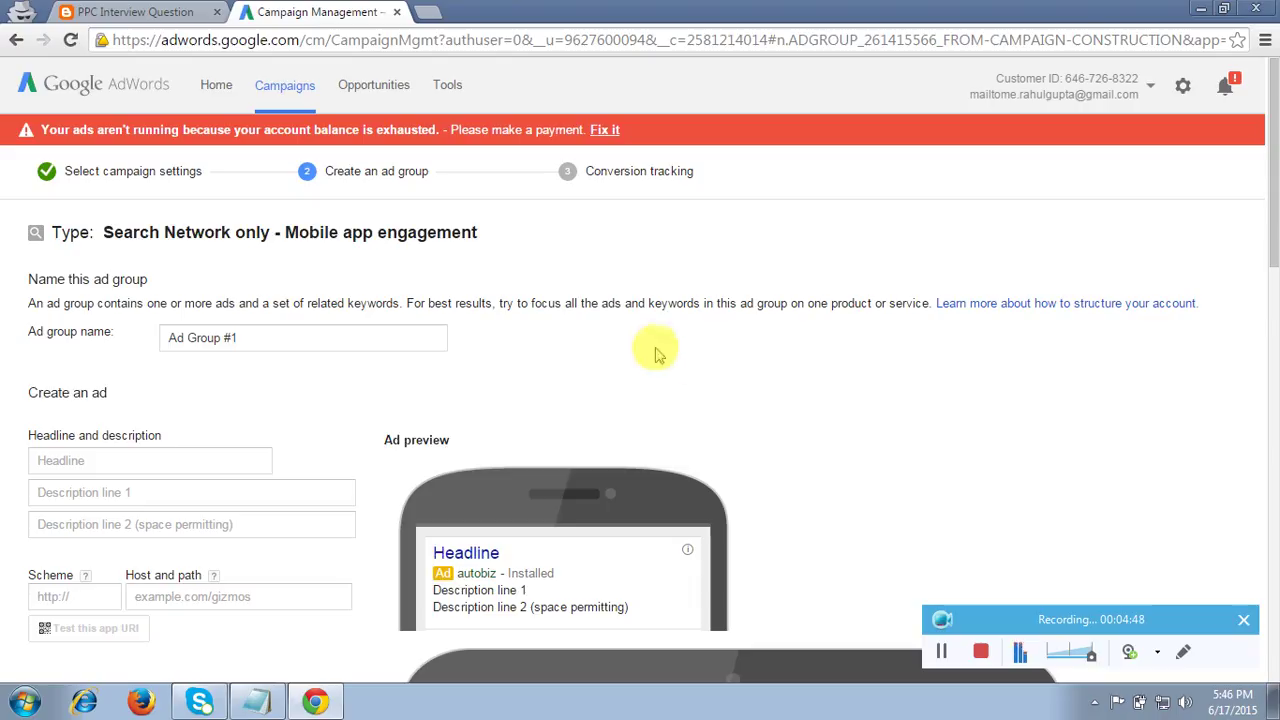
left_click(256, 701)
type("www.")
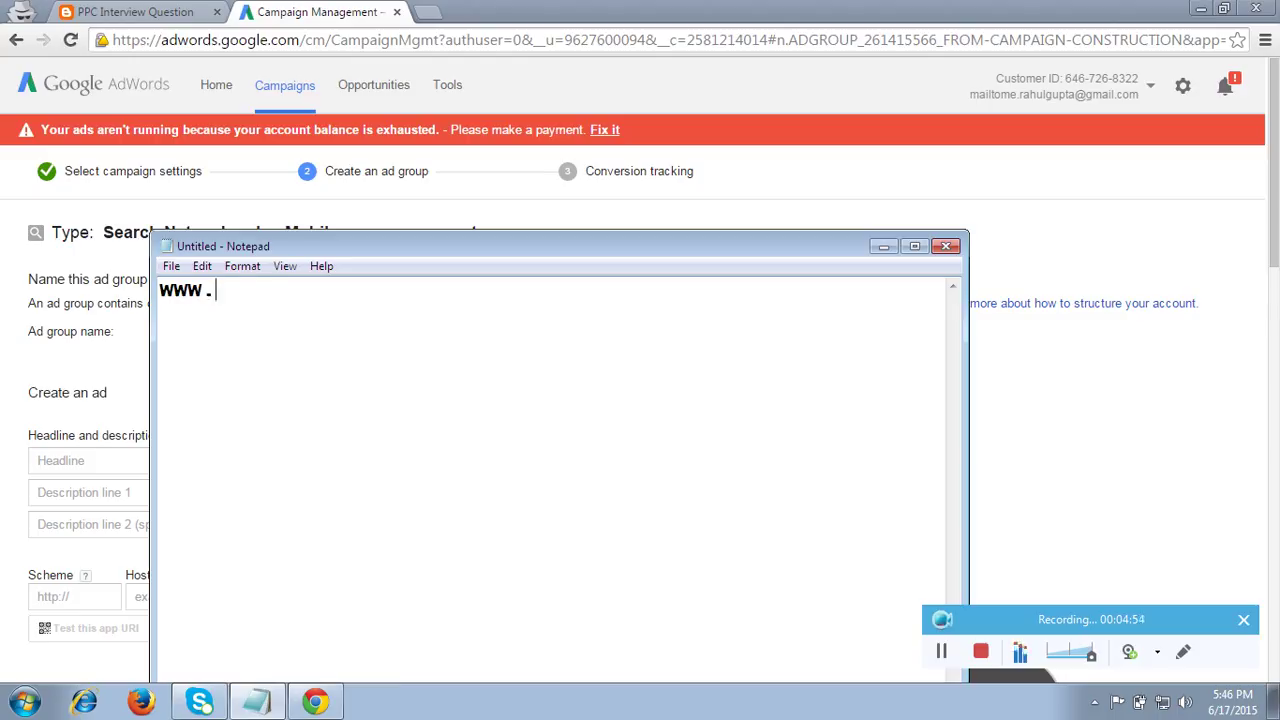
type("ppp")
key("BackSpace")
type("c")
type("expertclasse")
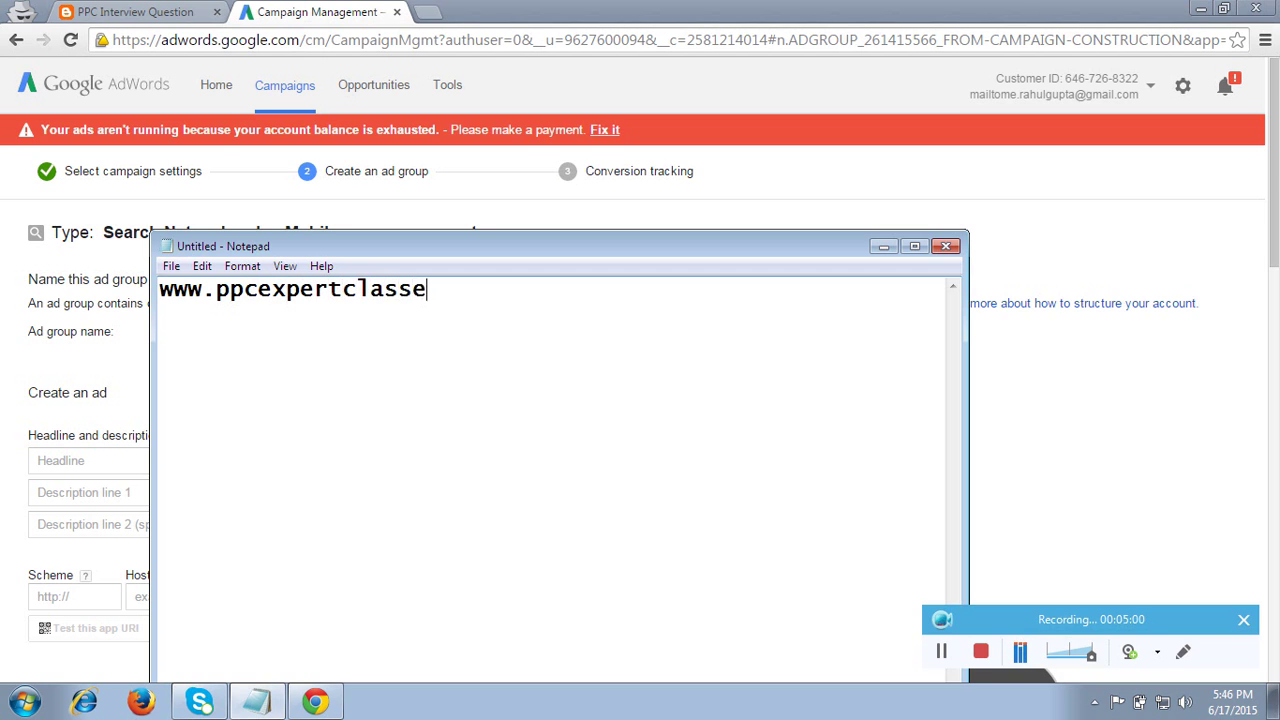
type("s.com")
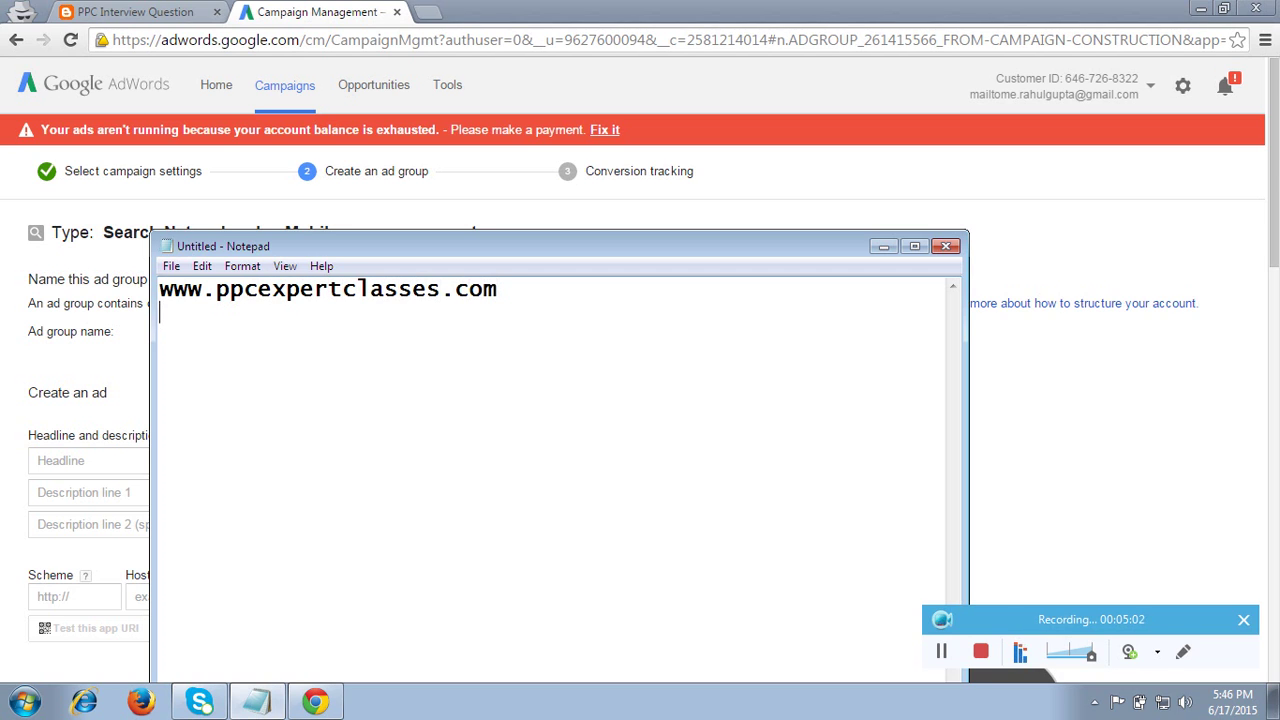